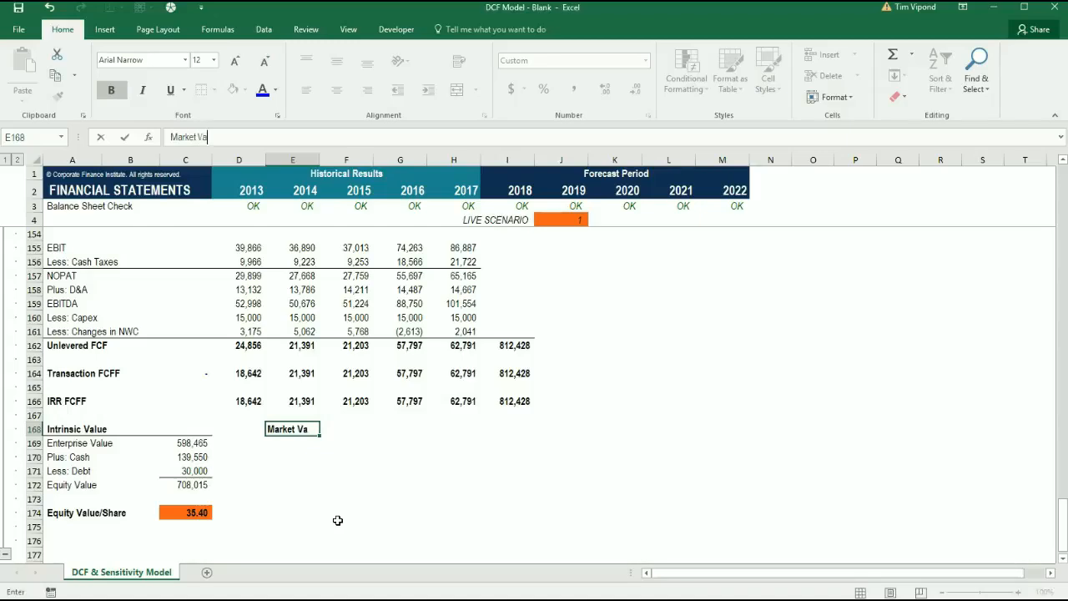
Enter the heading Market Value in E168 and the label Market Cap in E169
key(ctrl+Return)
key(Down)
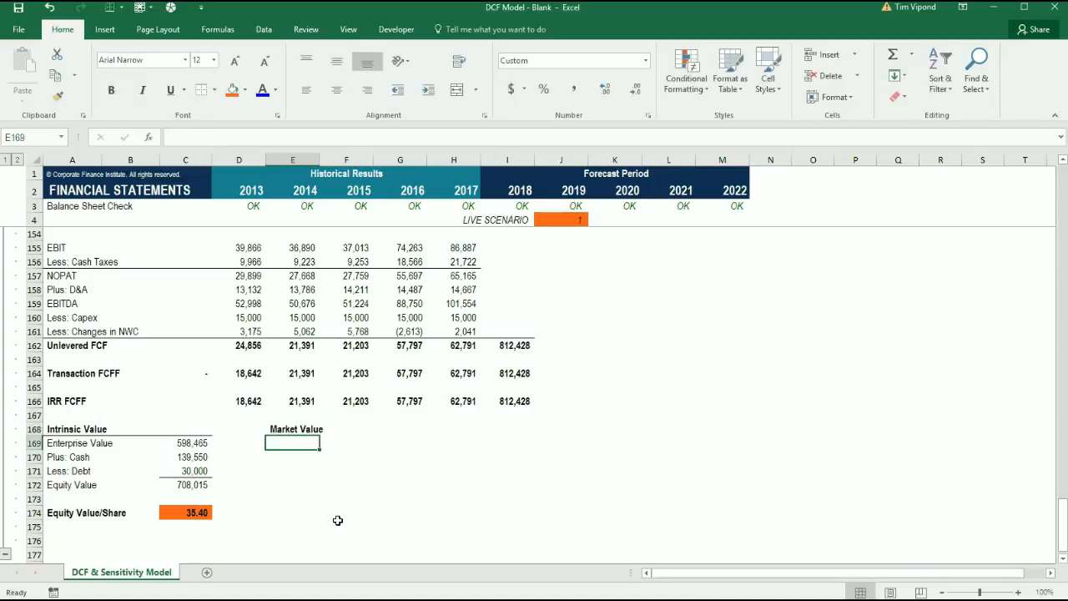
text(M)
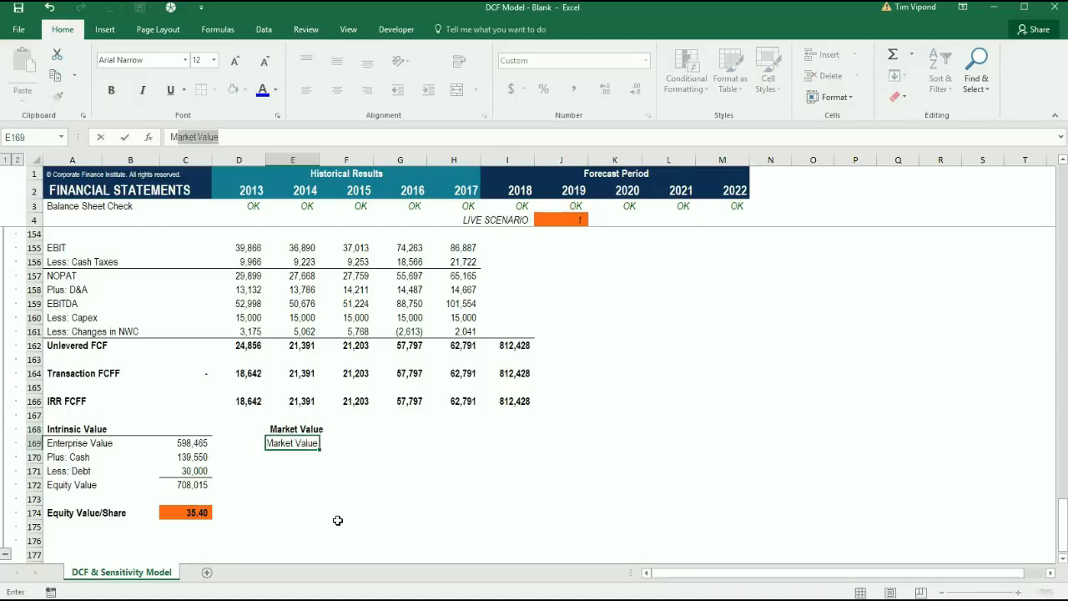
text(arket Cap)
key(Return)
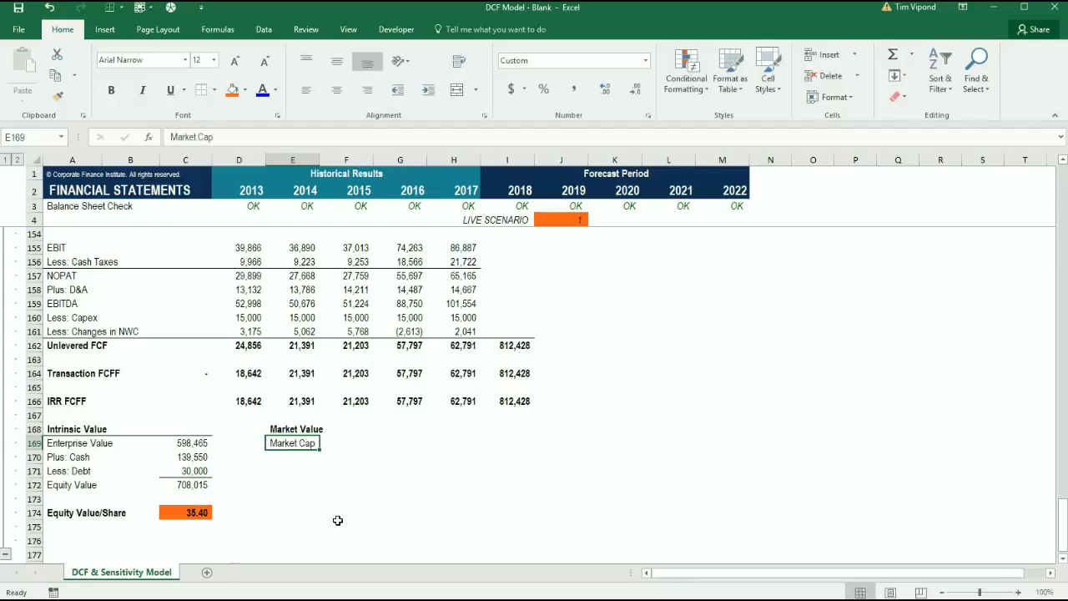
Add the labels Plus: Debt, Less: Cash and Enterprise Value in E170 to E172 under Market Cap
text(Plu)
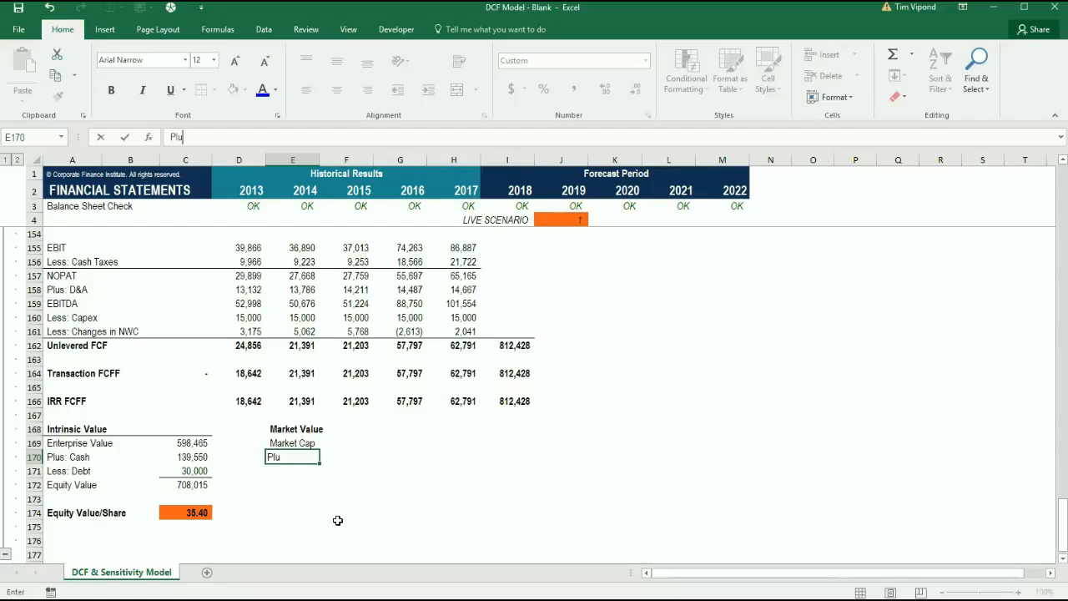
text(s: Debt)
key(Return)
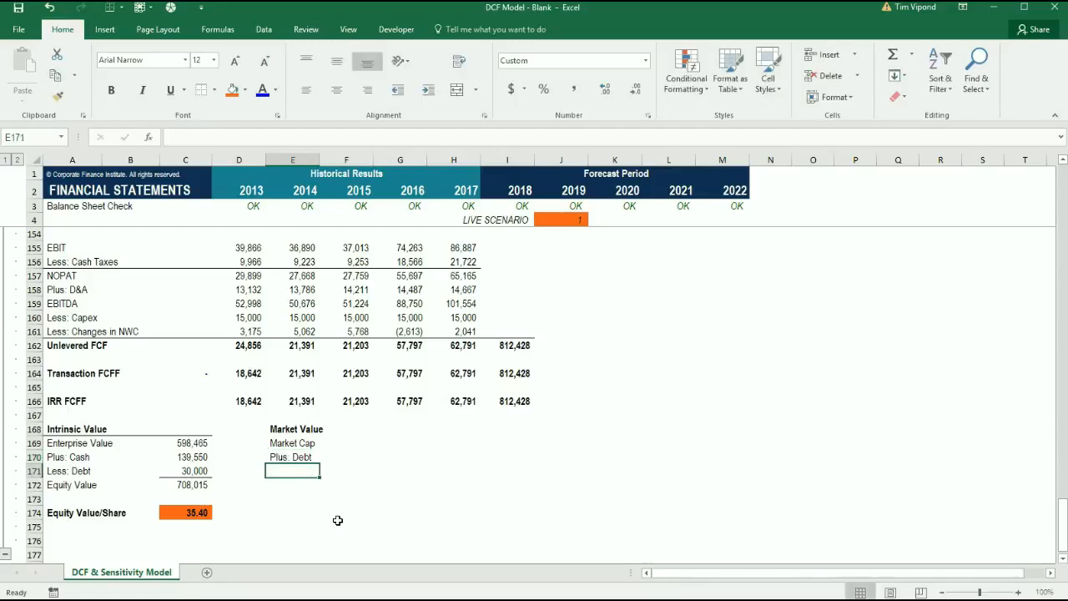
text(Less: Cash)
key(Return)
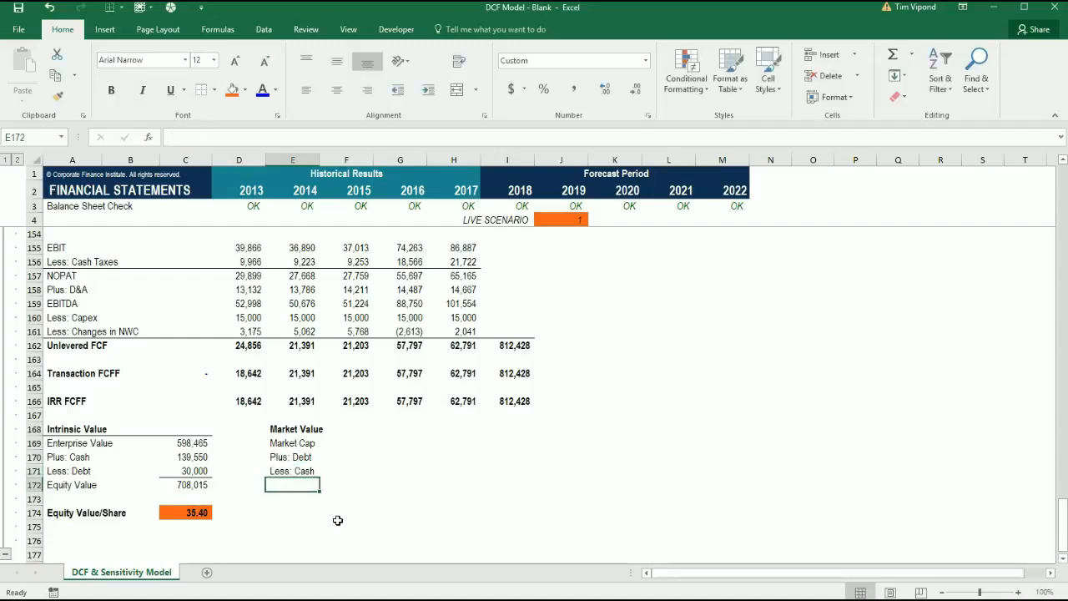
text(Enterp)
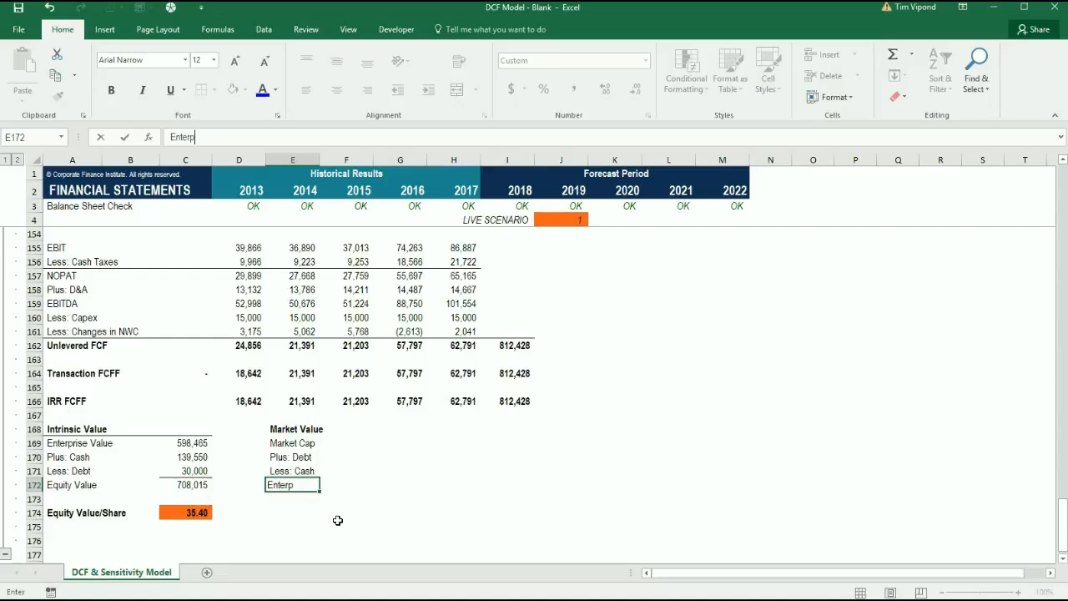
text(rise Value)
Apply a top border across E169:G169 to underline the Market Value heading
key(Up)
key(Left)
key(Left)
key(Up)
key(Up)
key(Right)
key(Right)
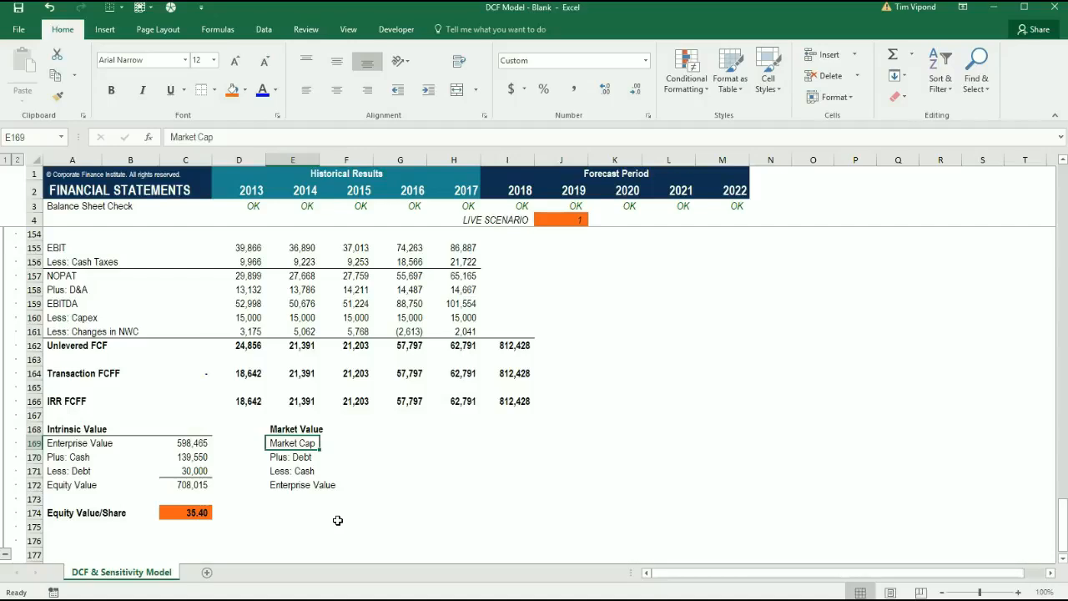
key(shift+Right)
key(shift+Right)
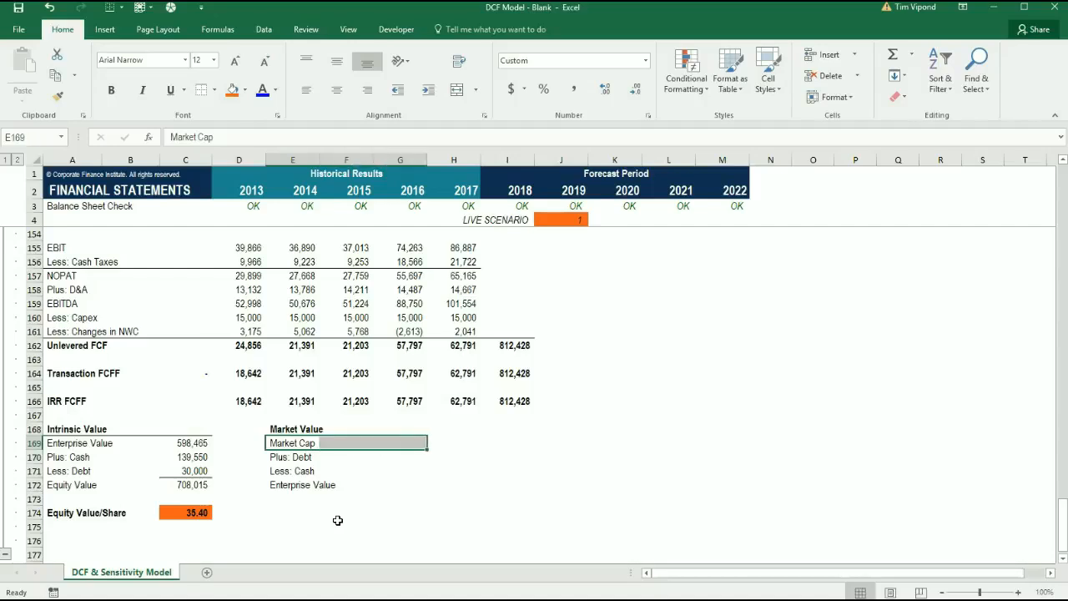
key(alt)
key(h)
key(b)
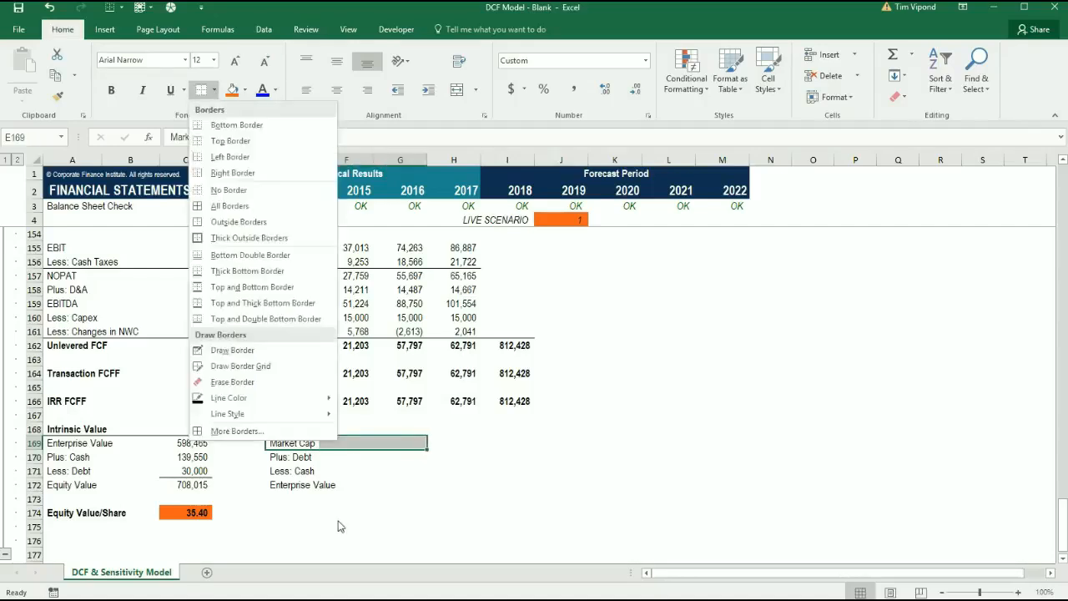
key(p)
Calculate Market Cap in G169 as shares outstanding times current price with the formula =C148*C147
key(Down)
key(Down)
key(Up)
key(Up)
key(Right)
key(Right)
text(=)
key(Left)
key(Left)
key(Up)
key(Up)
key(Left)
key(Left)
key(Up)
key(Up)
key(Up)
key(Up)
key(Up)
key(Up)
key(Up)
key(Up)
key(Up)
key(Up)
key(Up)
key(Up)
key(Up)
key(Up)
key(Up)
key(Up)
key(Up)
key(Up)
key(Up)
key(Up)
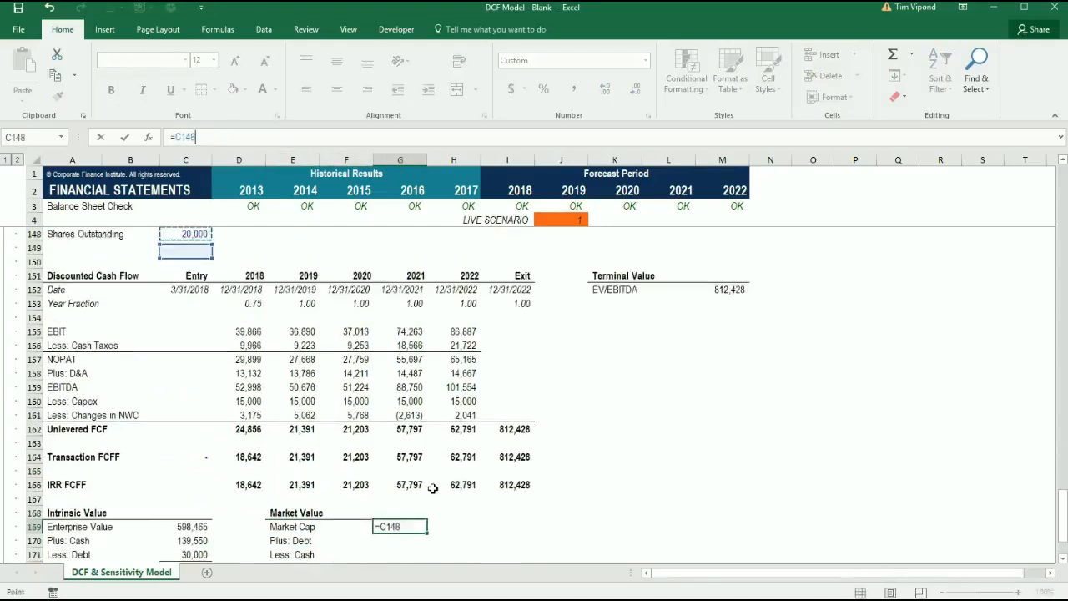
key(Down)
key(Down)
key(Down)
key(Down)
key(Down)
key(Down)
key(Down)
key(Down)
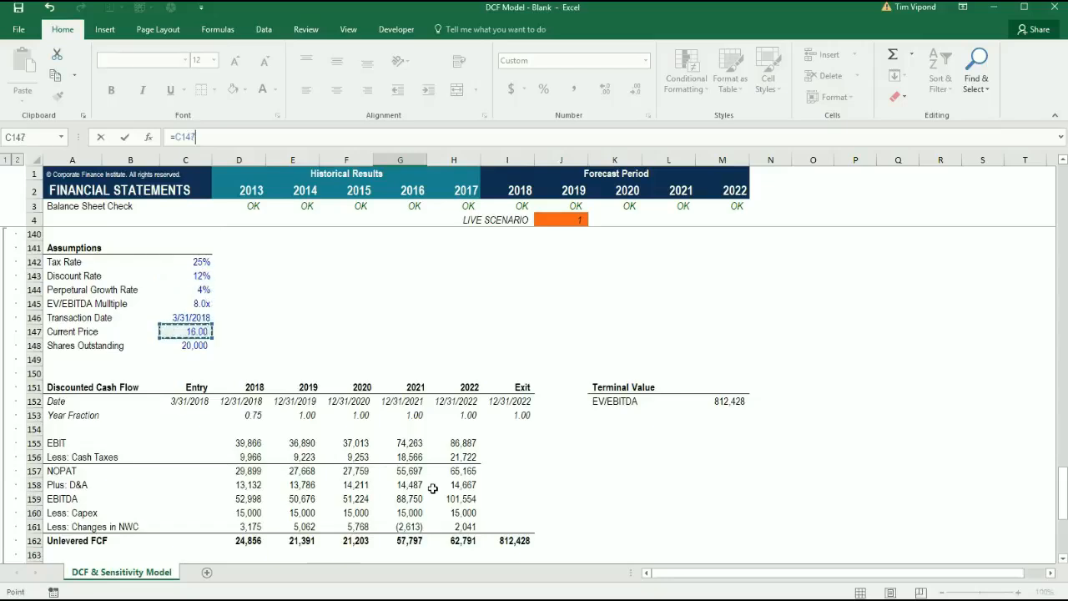
text(*)
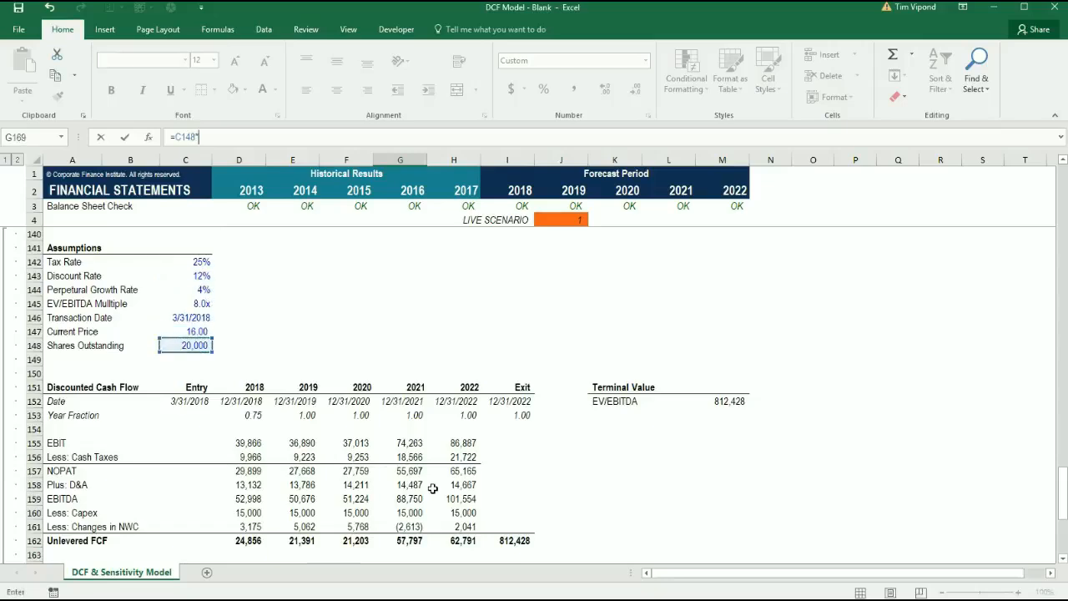
click(178, 332)
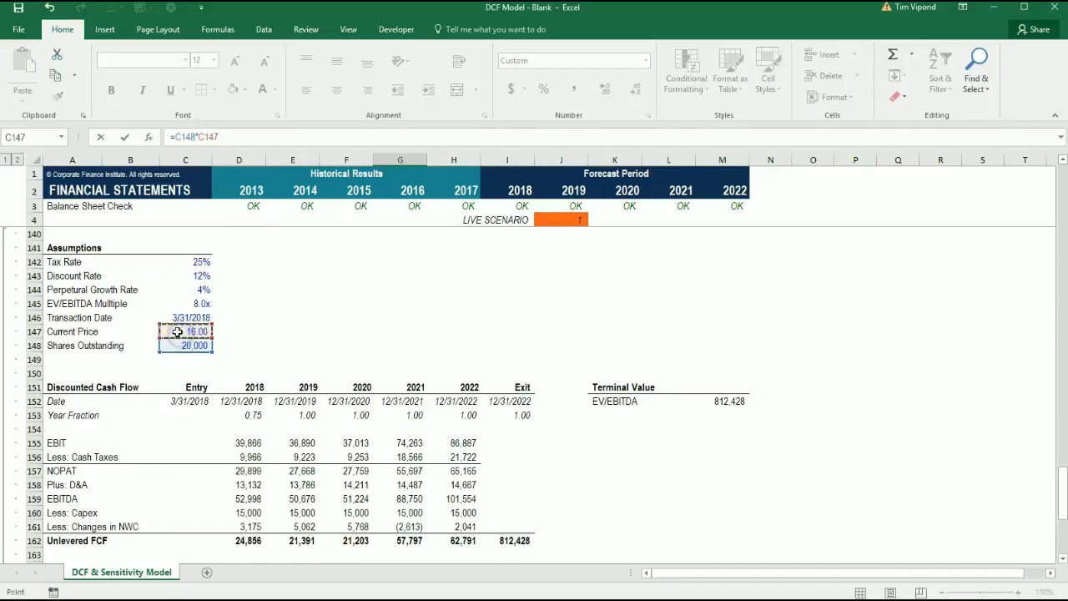
key(ctrl+Return)
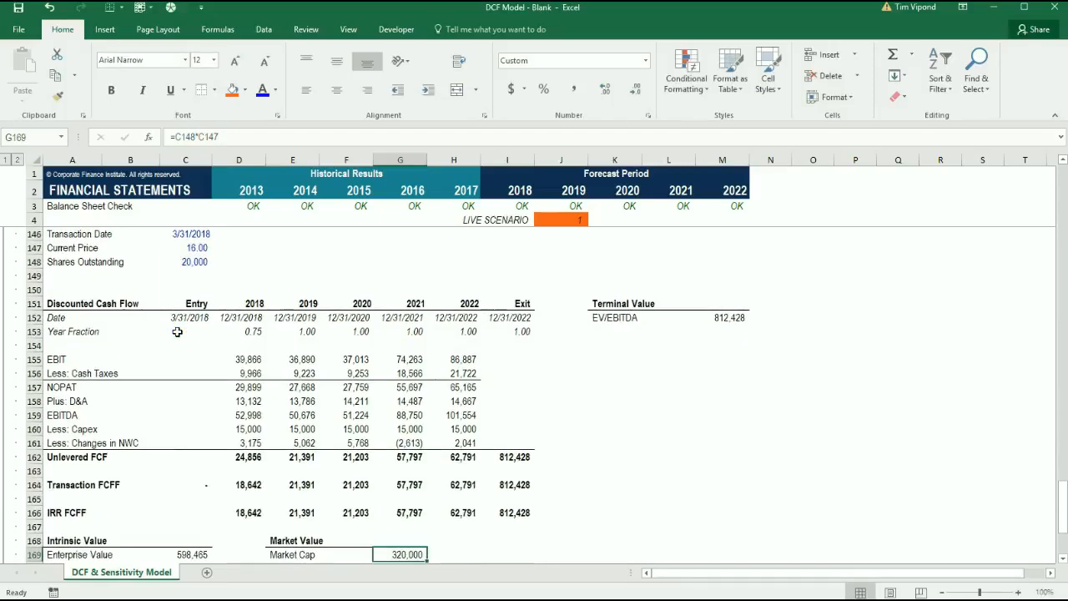
Link the Plus: Debt value in G170 to the intrinsic-value debt figure with =C171
key(Down)
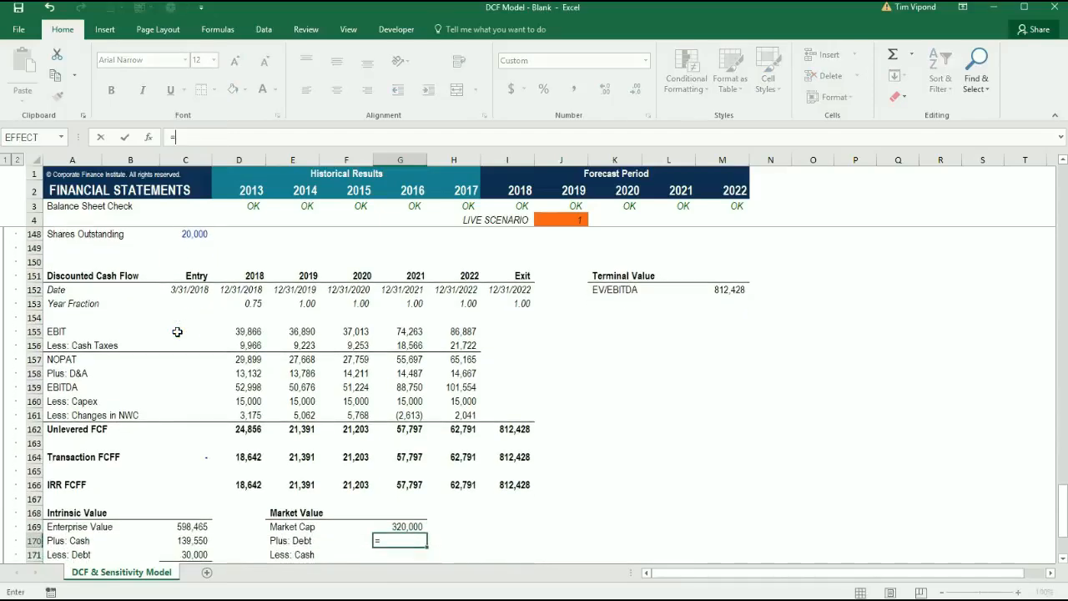
text(=)
key(Down)
key(Left)
key(Left)
key(Left)
key(Left)
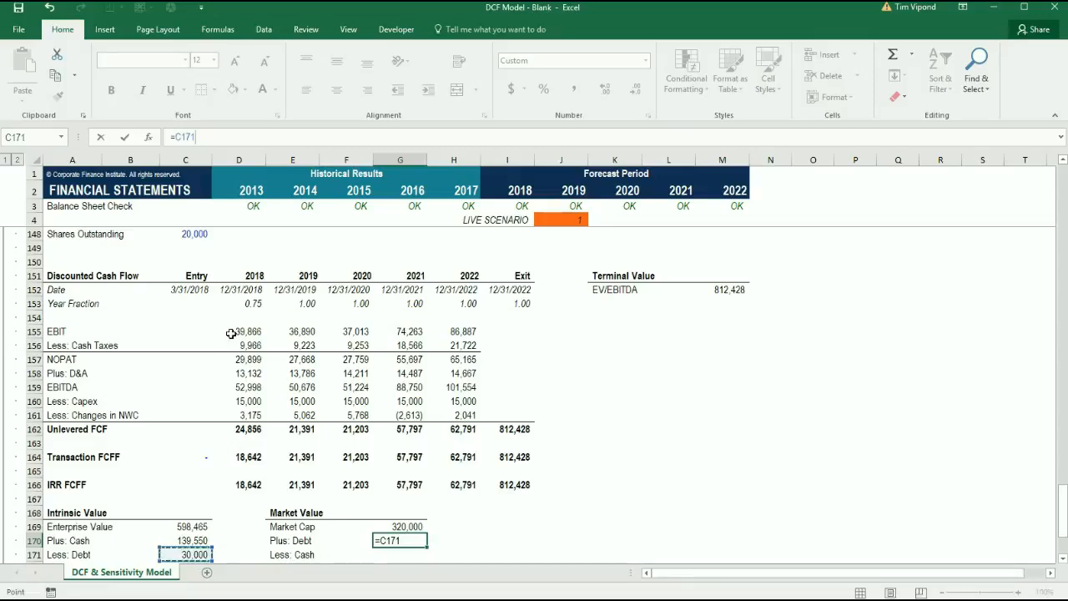
key(ctrl+Return)
Link the Less: Cash value in G171 to the intrinsic-value cash figure with =C170
key(Down)
text(=)
key(Up)
key(Left)
key(Left)
key(Left)
key(Left)
key(ctrl+Return)
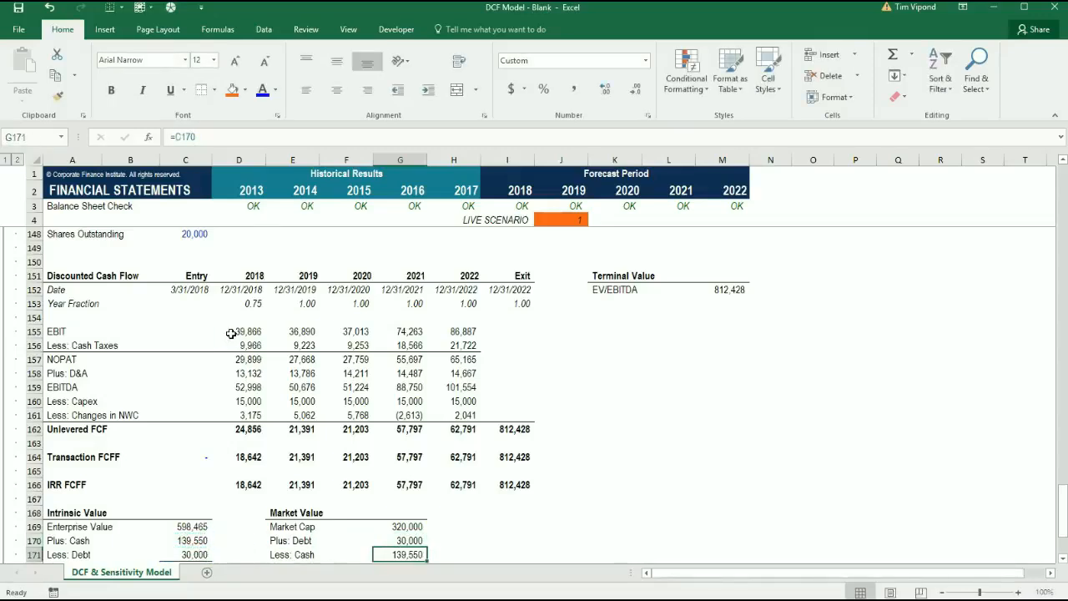
Calculate the market Enterprise Value in G172 with =G169+G170-G171 and give the cell a top border
key(Down)
text(=)
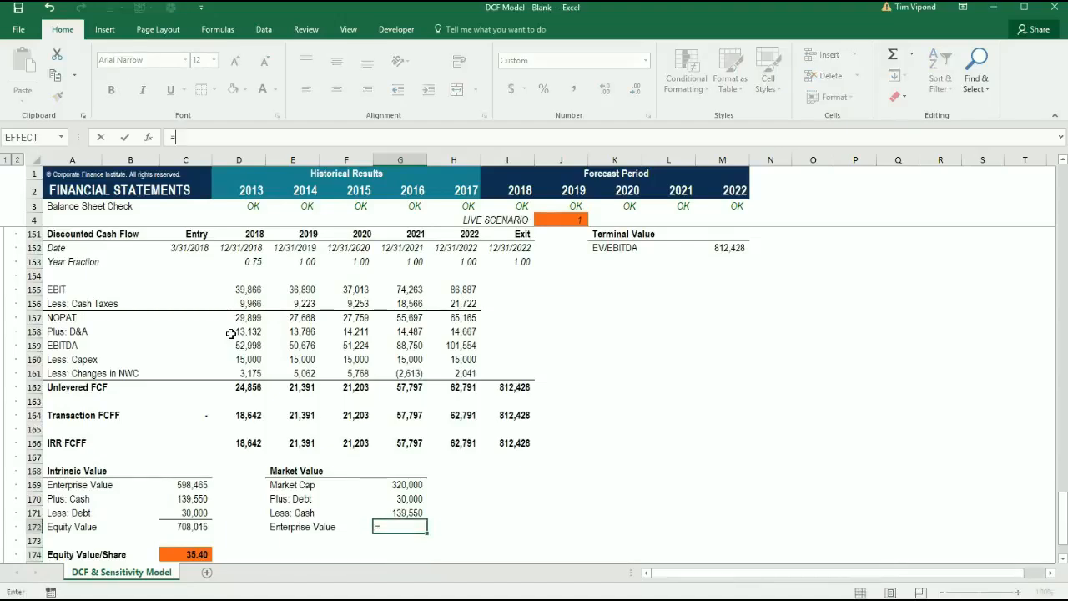
key(Up)
key(Up)
key(Up)
text(+)
key(Up)
key(Up)
text(-)
key(Down)
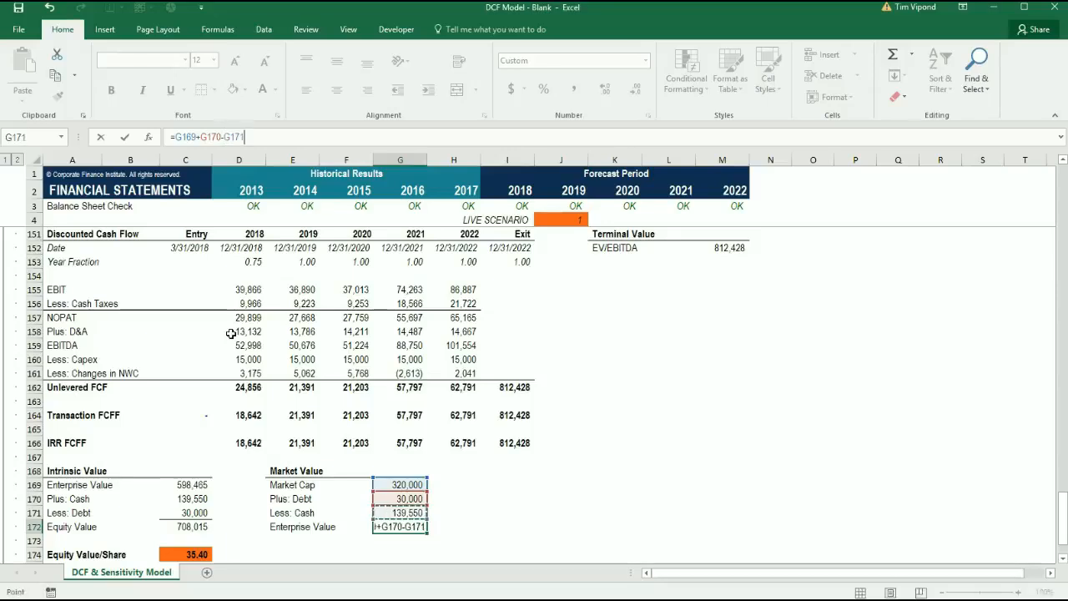
key(ctrl+Return)
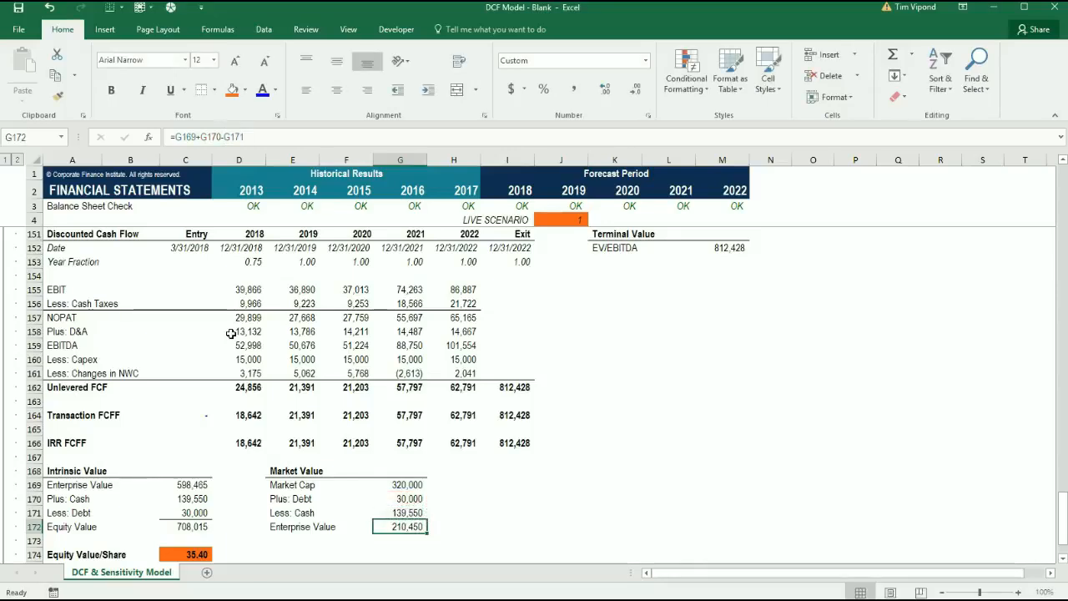
key(alt)
key(Escape)
Add the label Equity Value/Share in E174 below the Market Value section
key(Down)
key(Down)
key(Down)
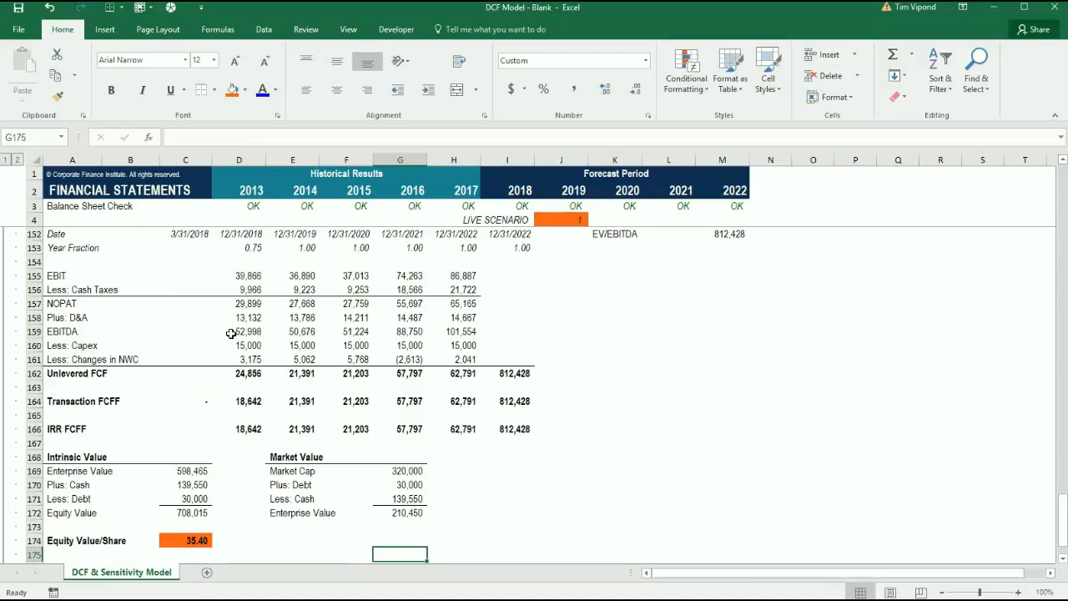
key(Up)
key(Left)
key(Left)
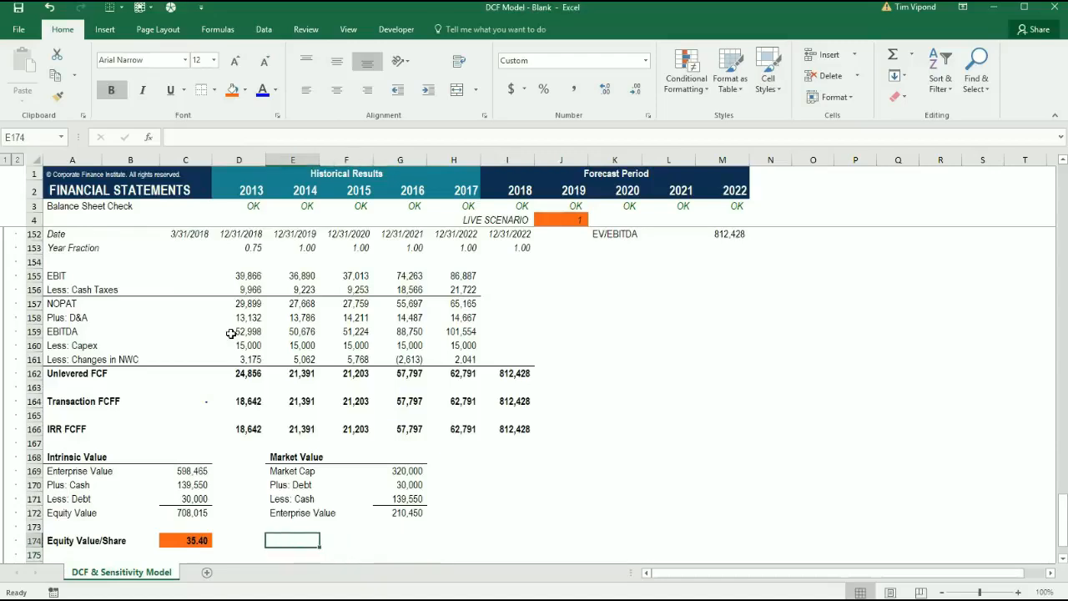
text(E)
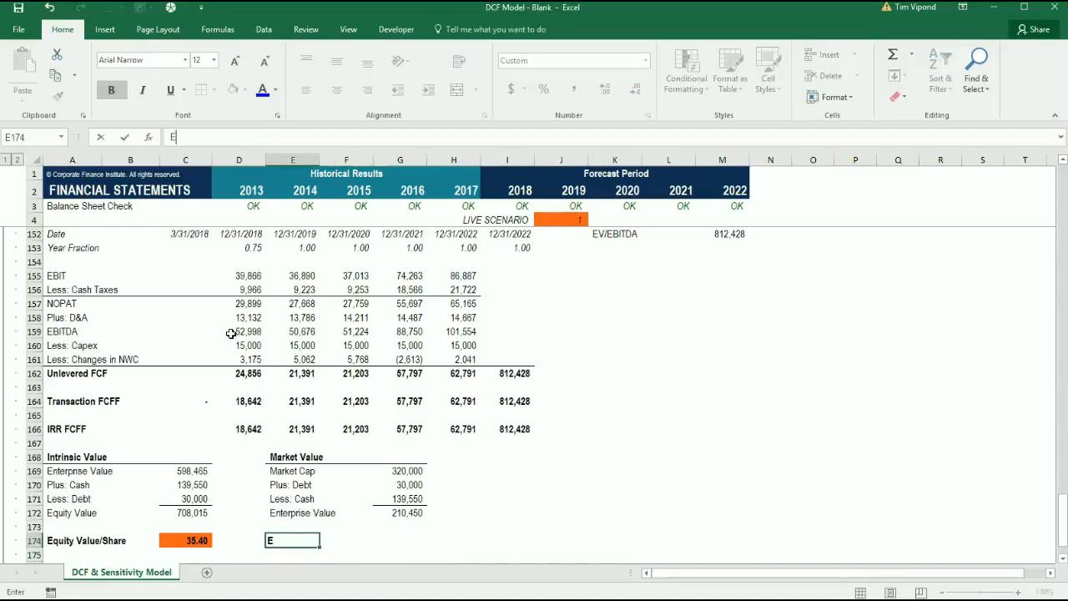
text(quity Value/Share)
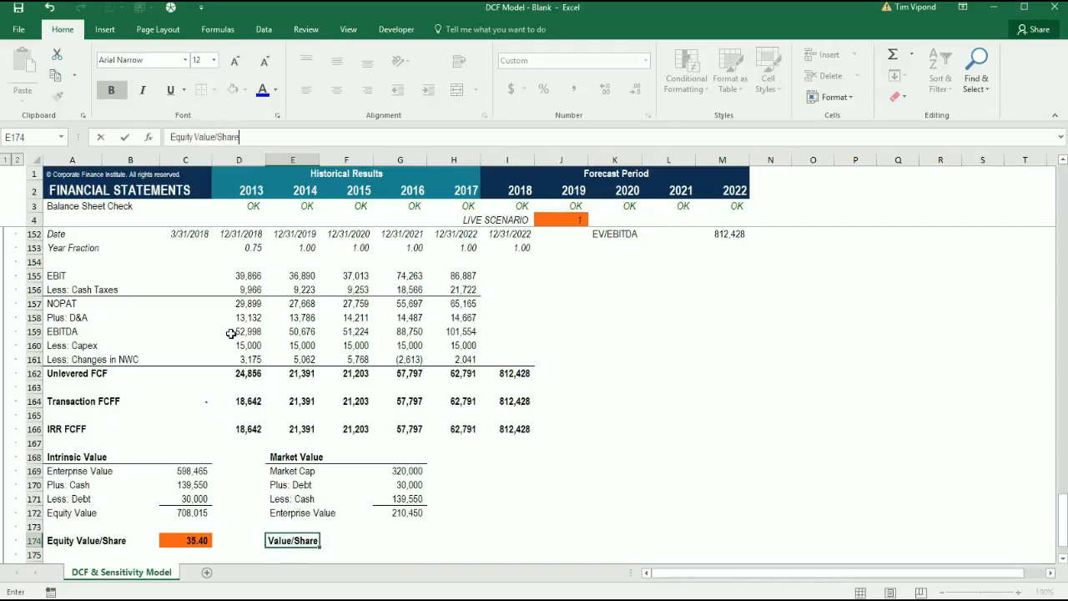
key(ctrl+Return)
Link the market Equity Value/Share in G174 to the Current Price assumption in C147
key(Right)
key(Right)
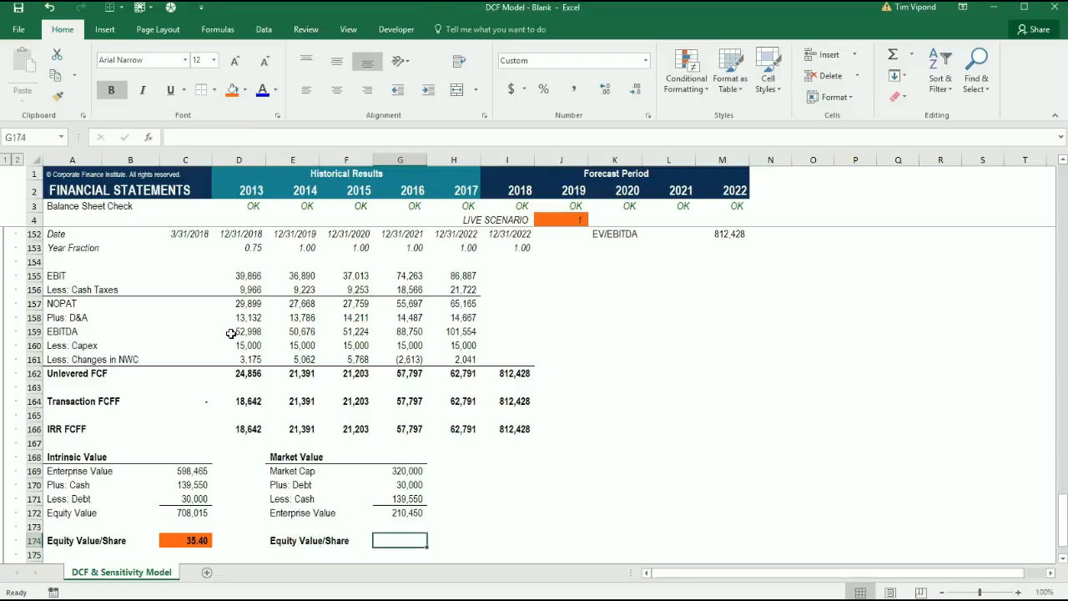
text(=)
key(Left)
key(Left)
key(Up)
key(Left)
key(Up)
key(Up)
key(Up)
key(Left)
key(Up)
key(Up)
key(Up)
key(Up)
key(Up)
key(Up)
key(Up)
key(Up)
key(Up)
key(Up)
key(Up)
key(Up)
key(Up)
key(Up)
key(Up)
key(Up)
key(Up)
key(Up)
key(Up)
key(Up)
key(Up)
key(Up)
key(Up)
key(Up)
key(Down)
key(Down)
key(Down)
key(Down)
key(Down)
key(Down)
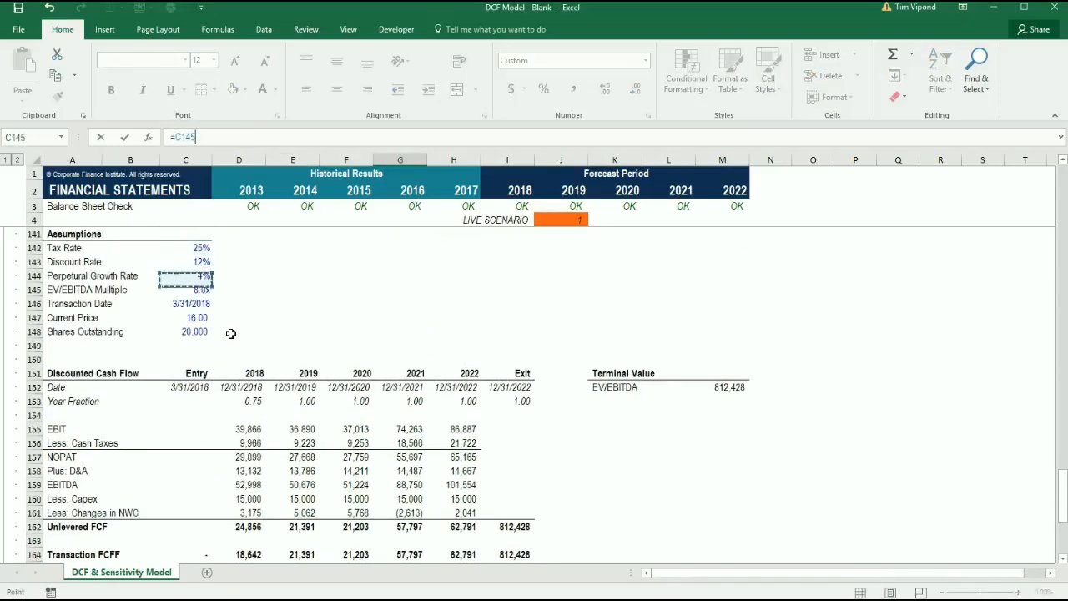
key(Return)
key(Return)
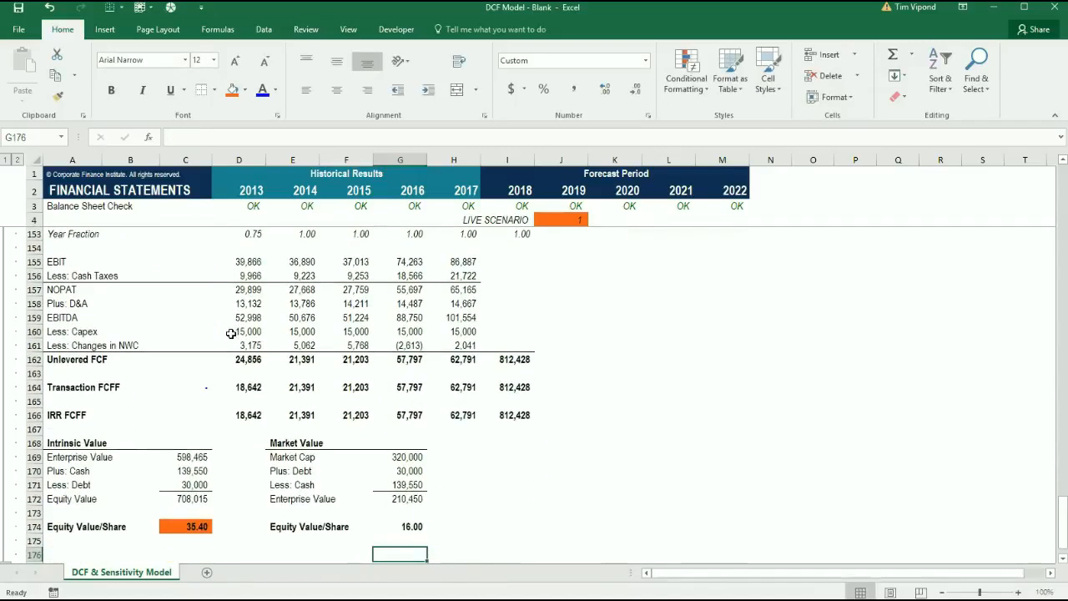
Enter the heading Rate of Return in I168, beside the Market Value section
key(Right)
key(Up)
key(Up)
key(Up)
key(Up)
key(Right)
key(Up)
key(Up)
key(Up)
key(Up)
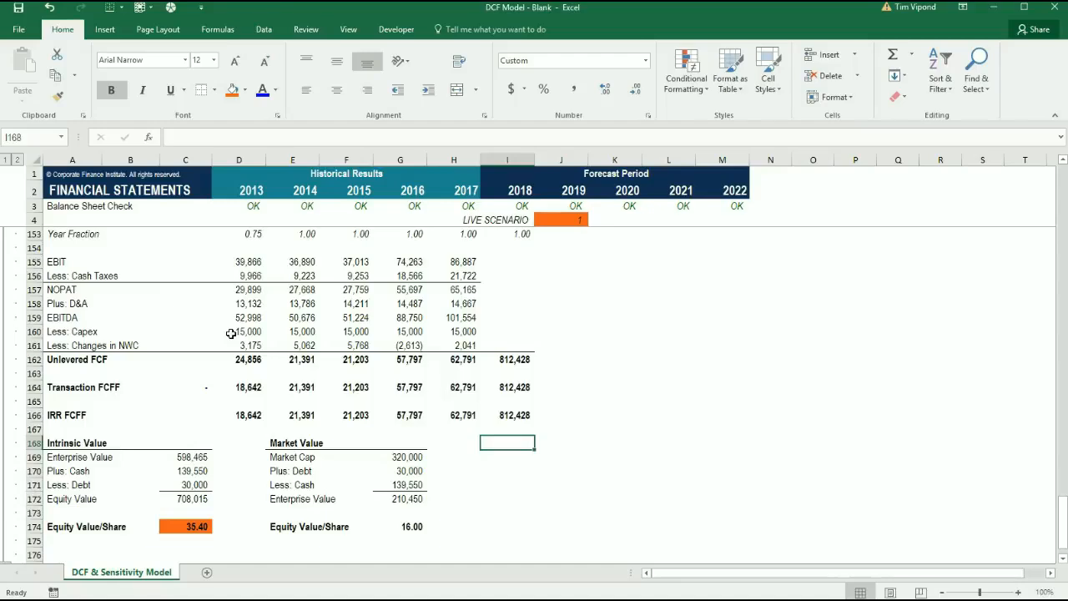
text(Rate)
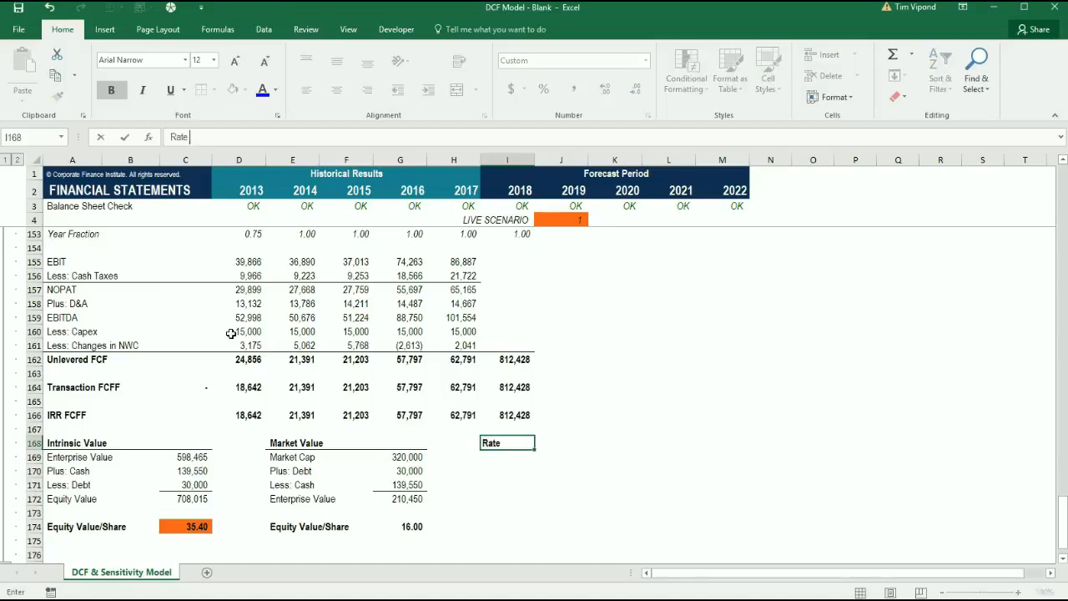
text( of Return)
key(ctrl+Return)
key(Return)
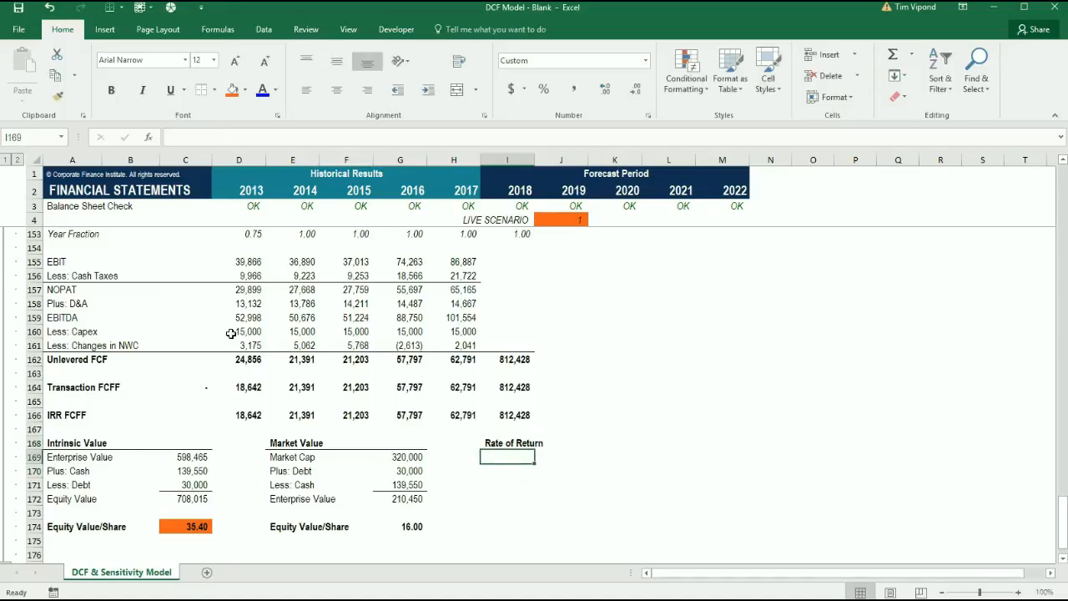
Add the labels Current Price in I169 and Target Price in I170 under Rate of Return
text(Current)
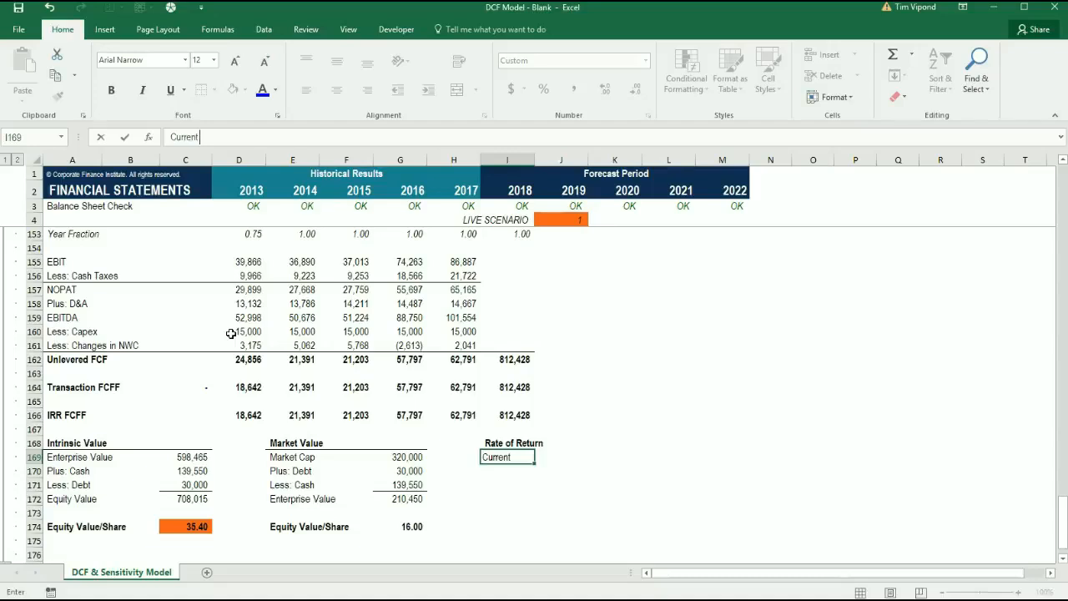
text( Price)
key(ctrl+Return)
key(Return)
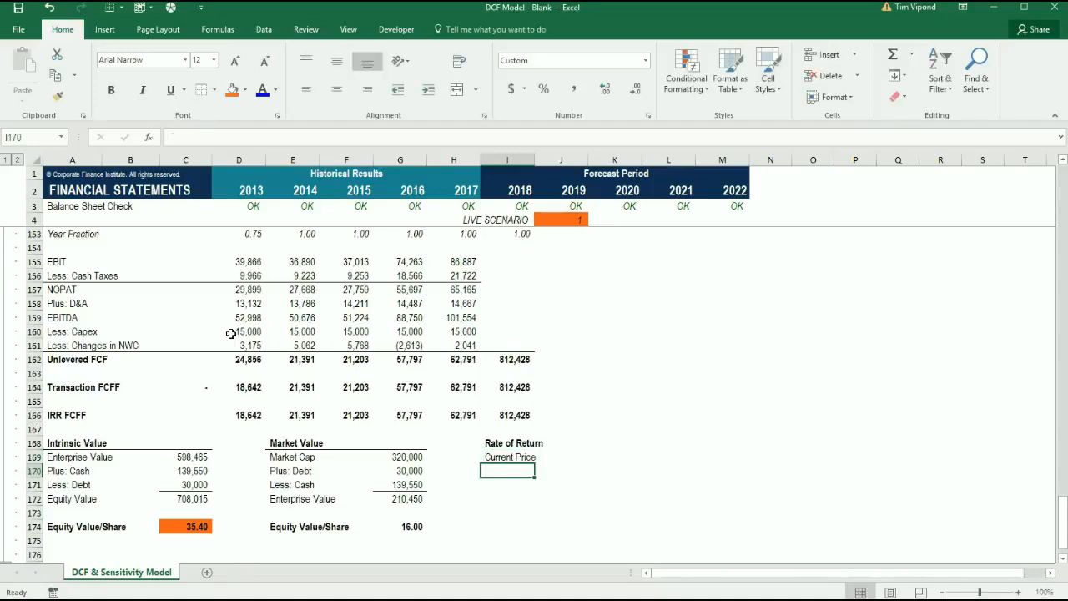
text(Target Pri)
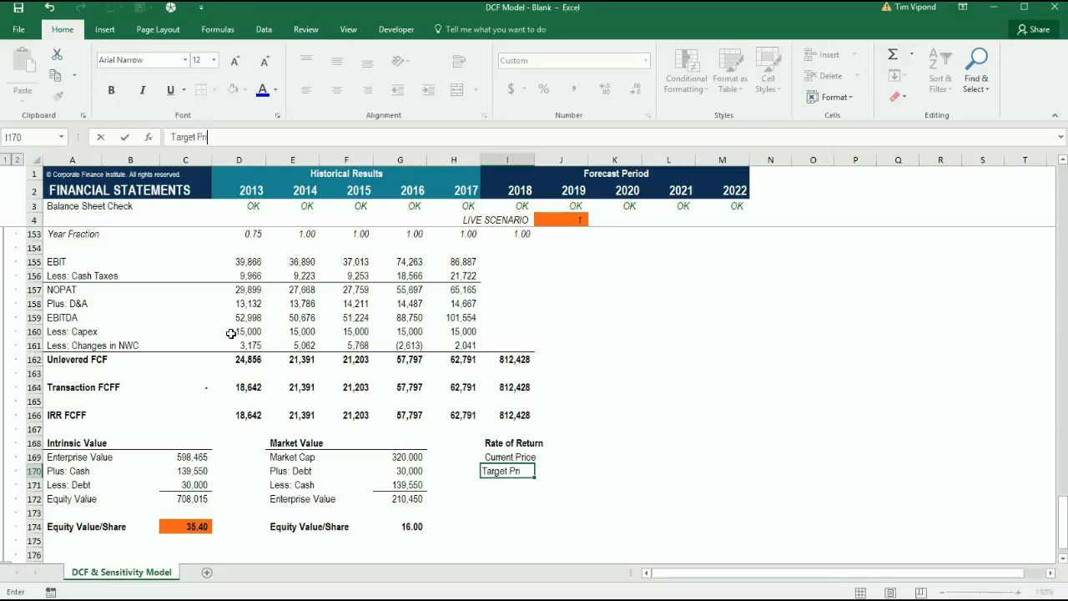
text(ce)
key(ctrl+Return)
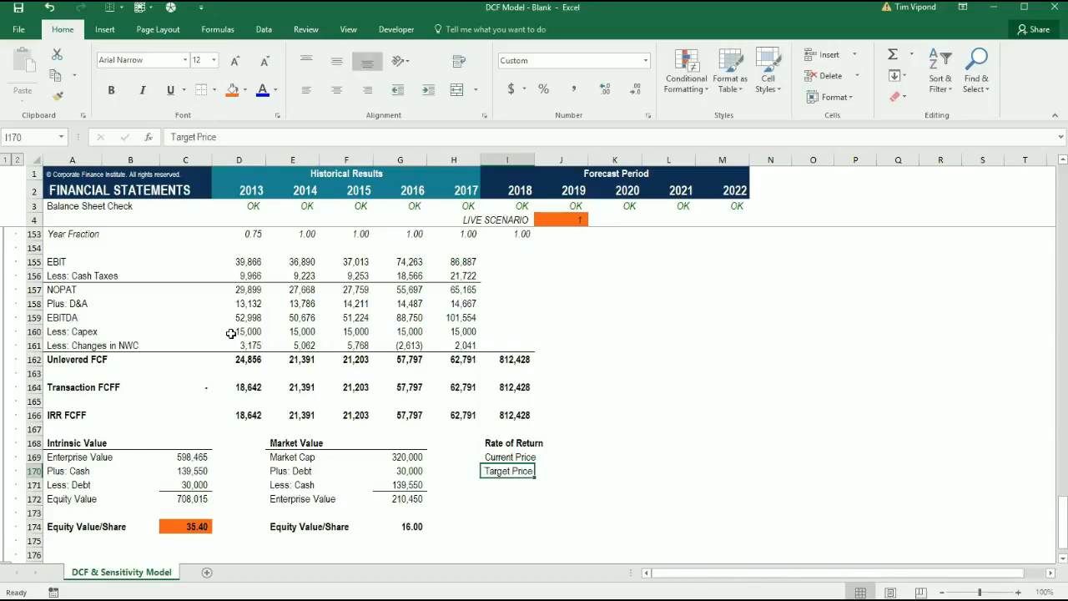
Add the labels Target Price Upside in I171 and IRR in I172 under Rate of Return
key(Return)
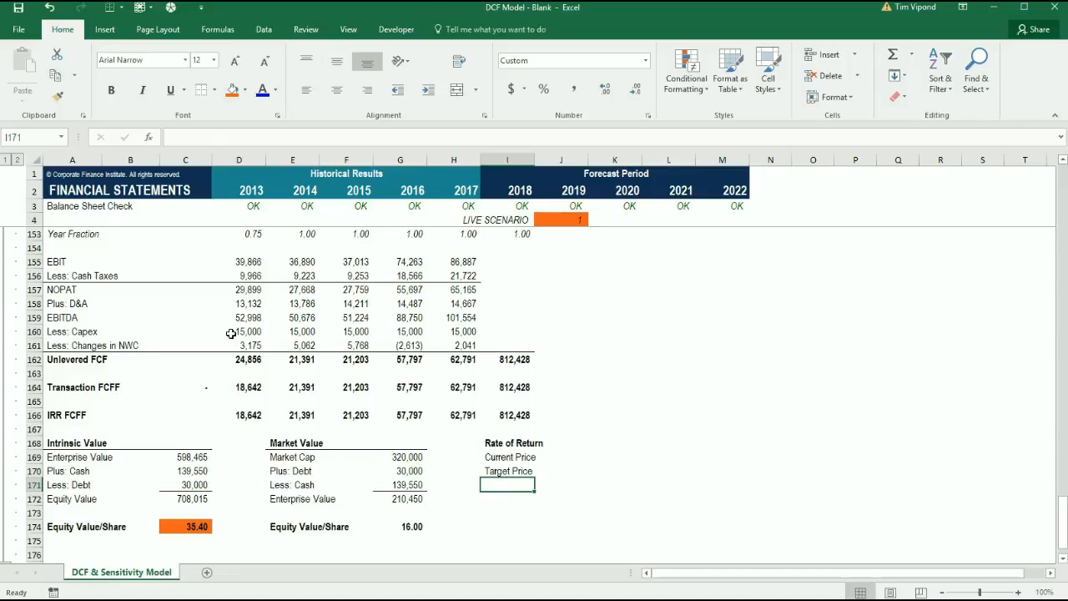
text(Target P)
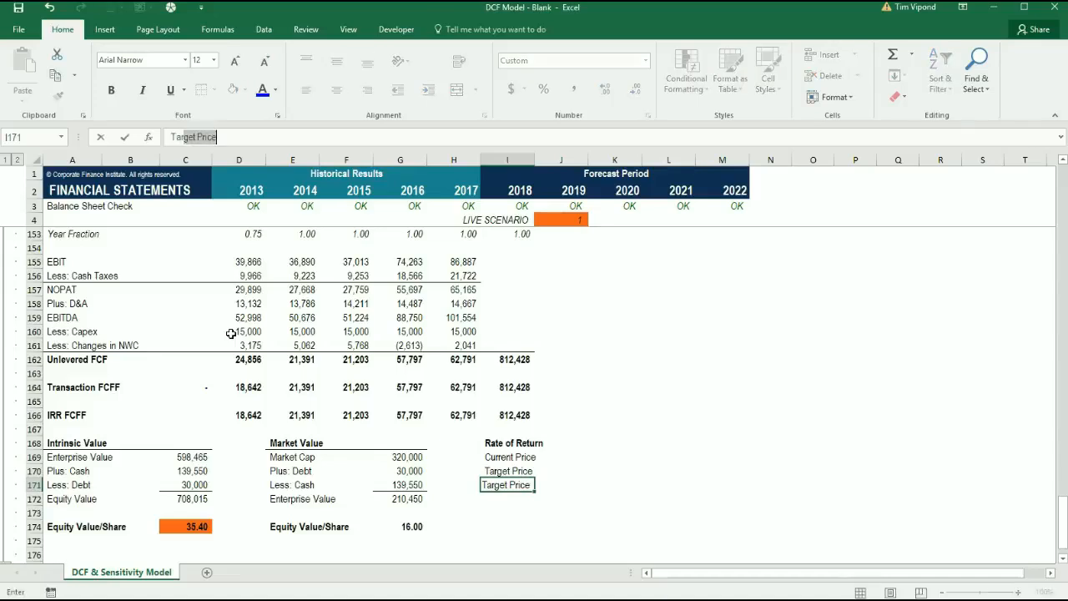
text(rice Upside)
key(Return)
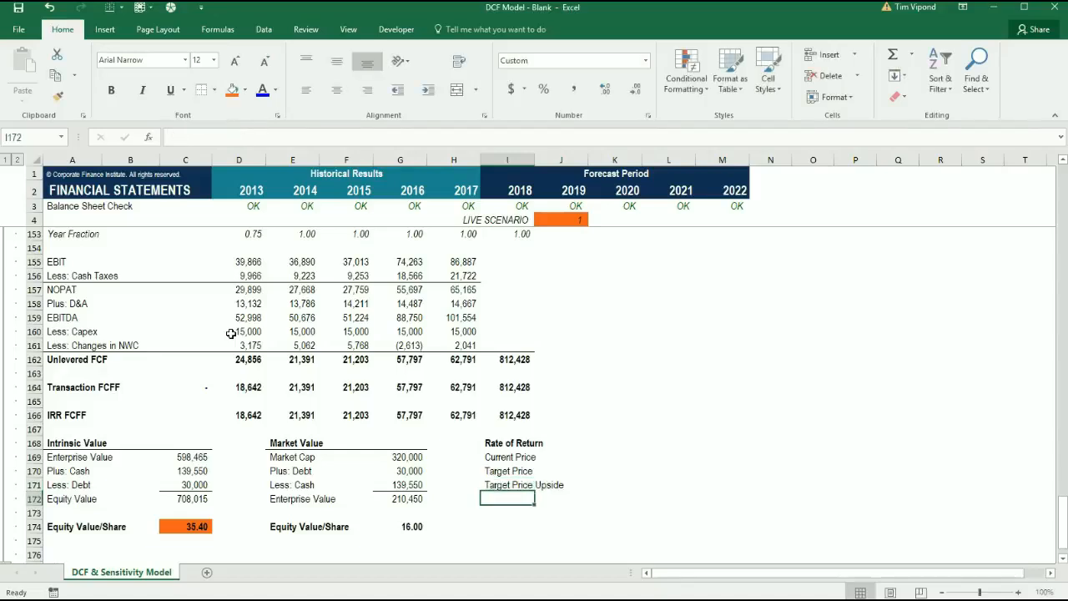
text(IRR)
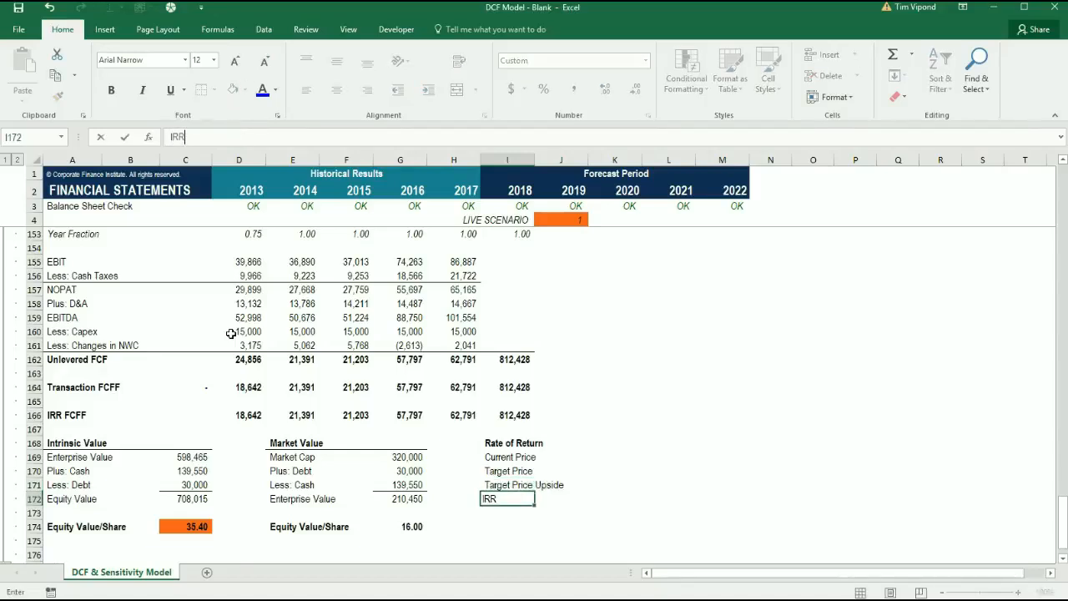
Apply a top border to I169:K169, directly beneath the Rate of Return heading
key(Up)
key(Up)
key(Up)
key(shift+Right)
key(shift+Right)
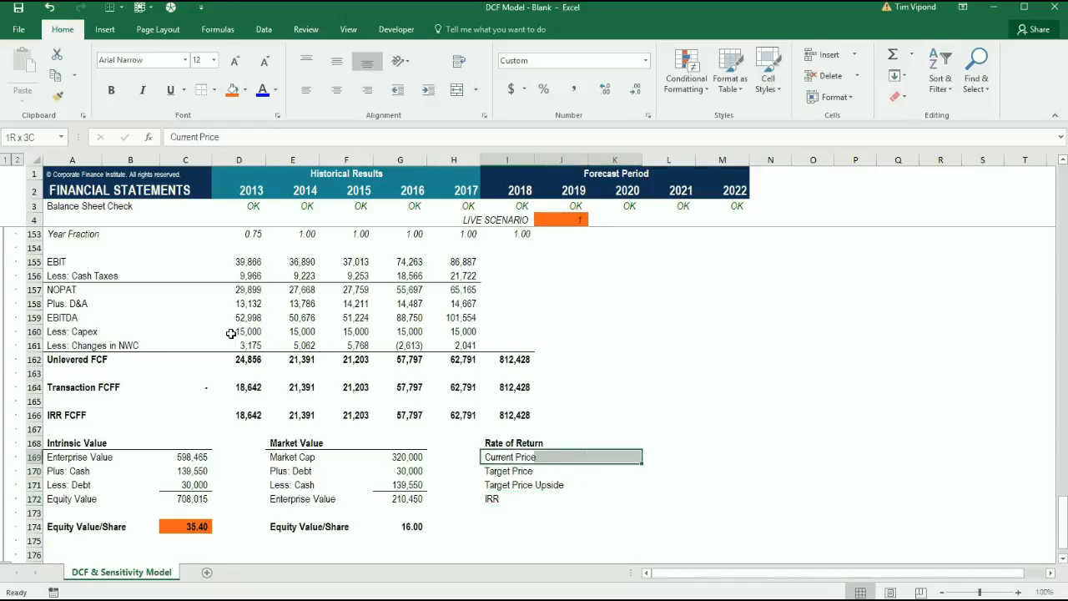
key(alt+h)
key(b)
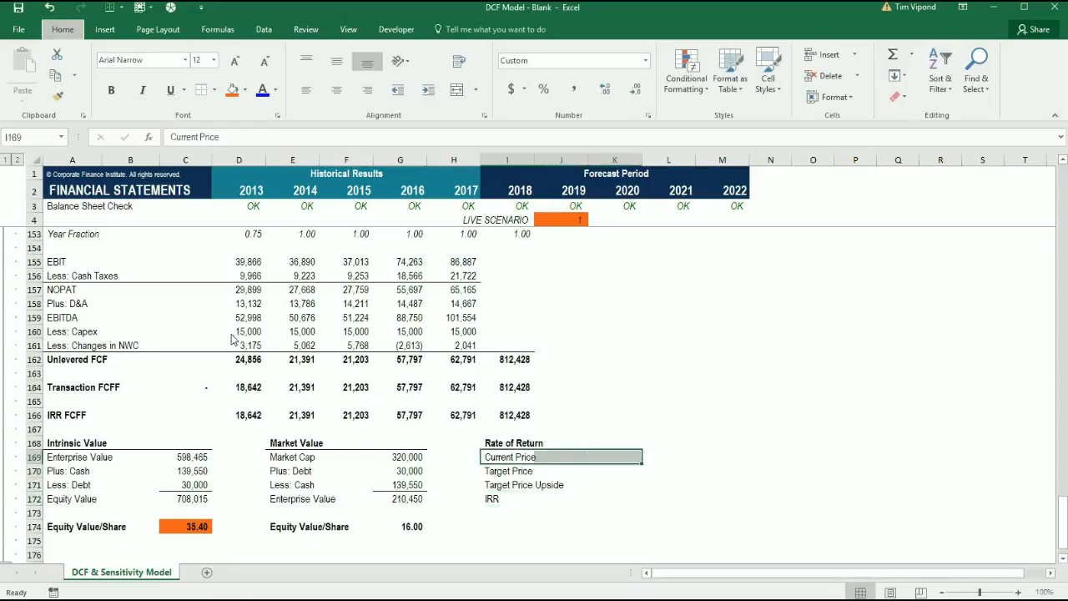
key(p)
Link the Current Price in K169 to the market Equity Value/Share in G174
key(ctrl+Down)
key(Right)
key(Up)
key(Up)
key(Up)
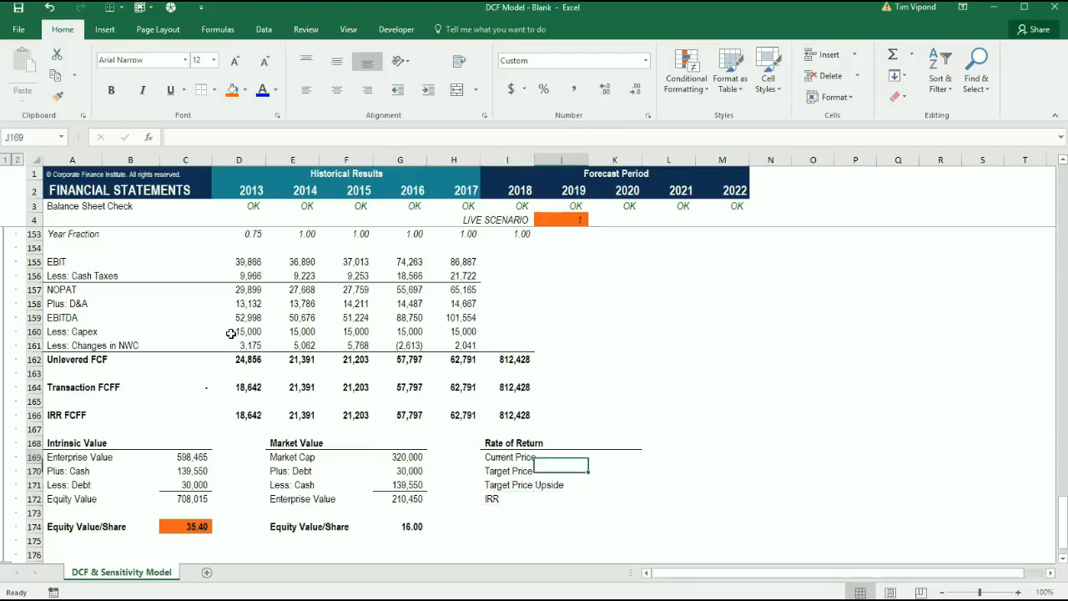
key(Right)
text(=)
key(Down)
key(Down)
key(Down)
key(Left)
key(Left)
key(Left)
key(Left)
key(Down)
key(Down)
key(ctrl+Return)
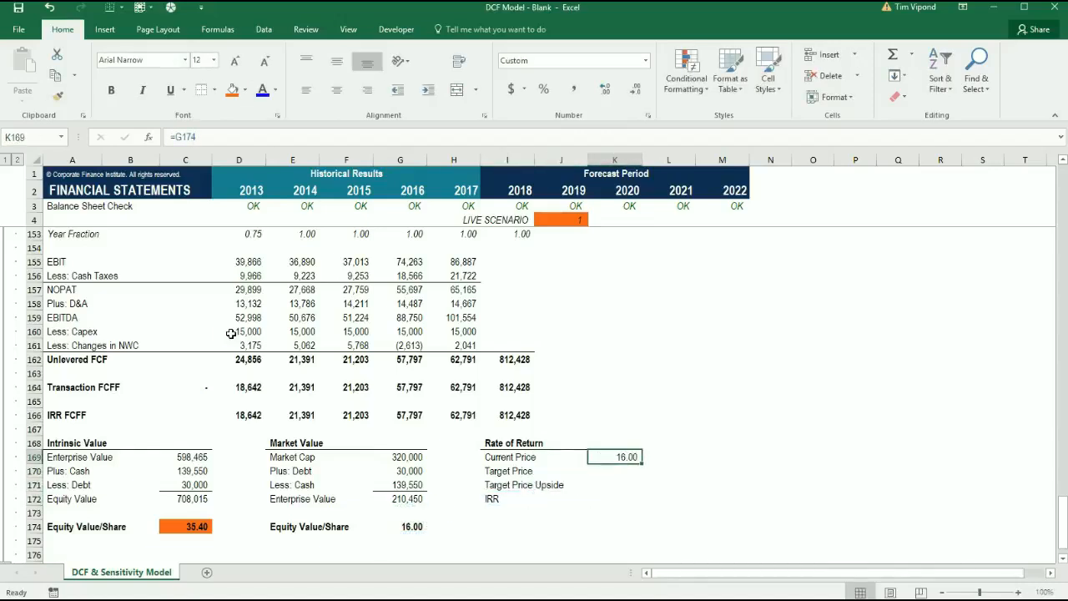
Link the Target Price in K170 to the intrinsic Equity Value/Share in C174
key(Down)
text(=)
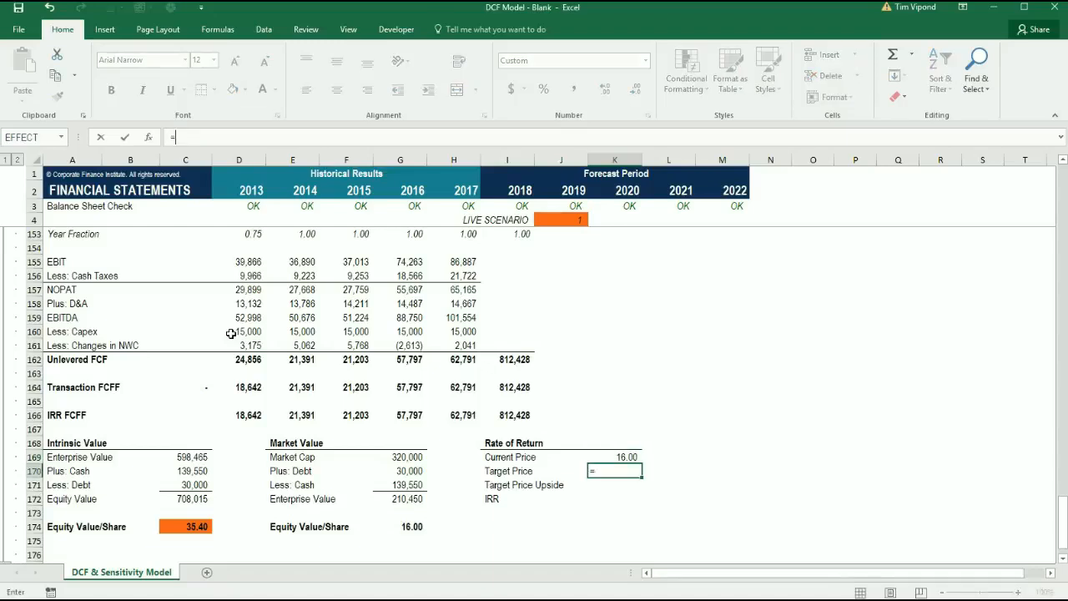
key(Down)
key(Left)
key(Left)
key(Left)
key(Left)
key(Left)
key(Left)
key(Left)
key(Down)
key(Down)
key(Down)
key(Left)
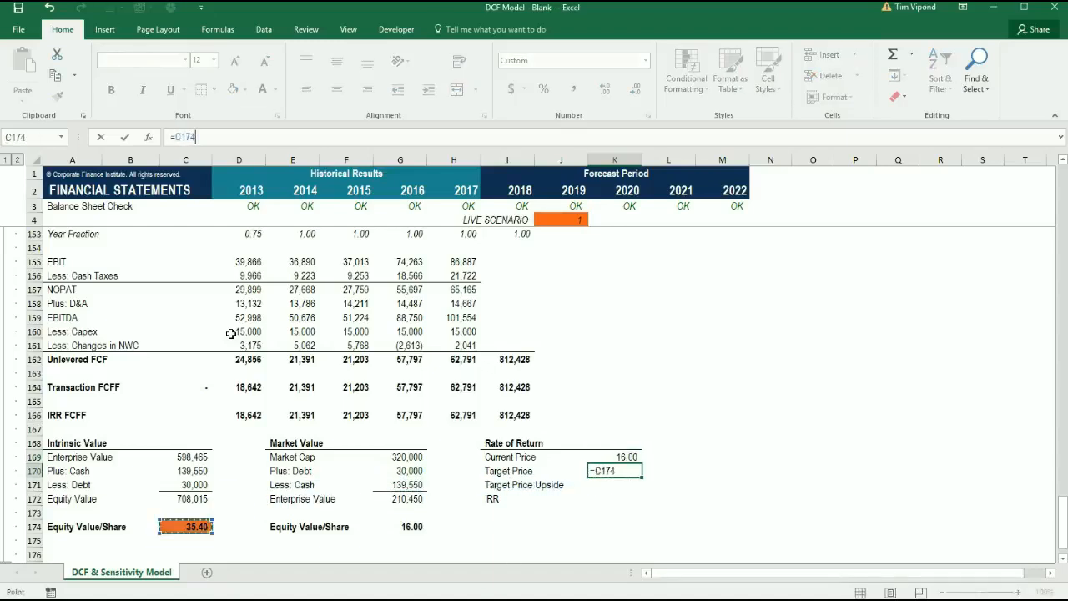
key(ctrl+Return)
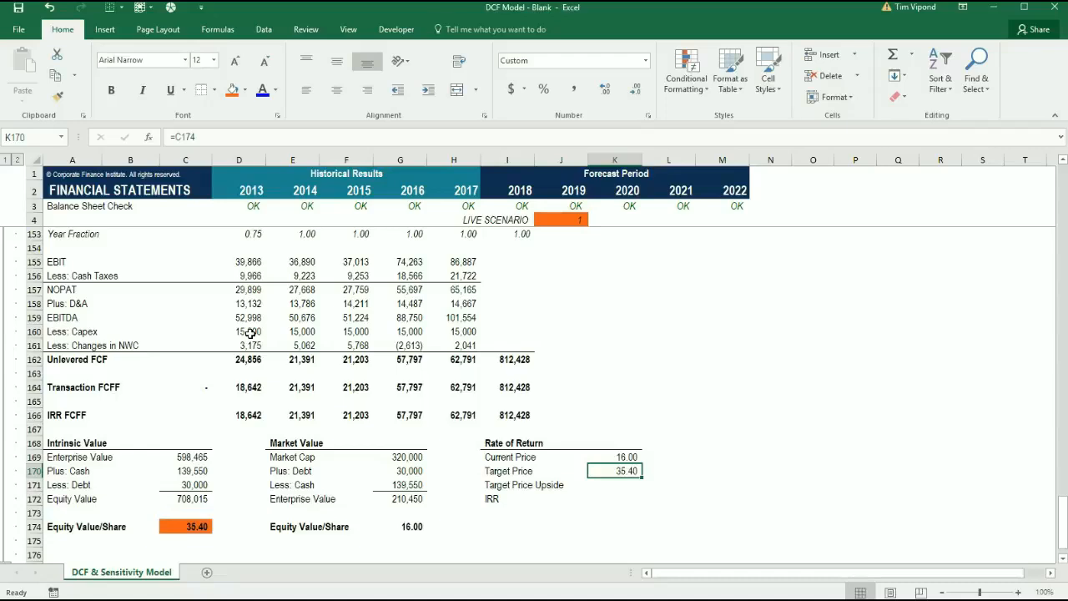
Calculate the Target Price Upside in K171 with the formula =K170/K169-1
key(Down)
text(=)
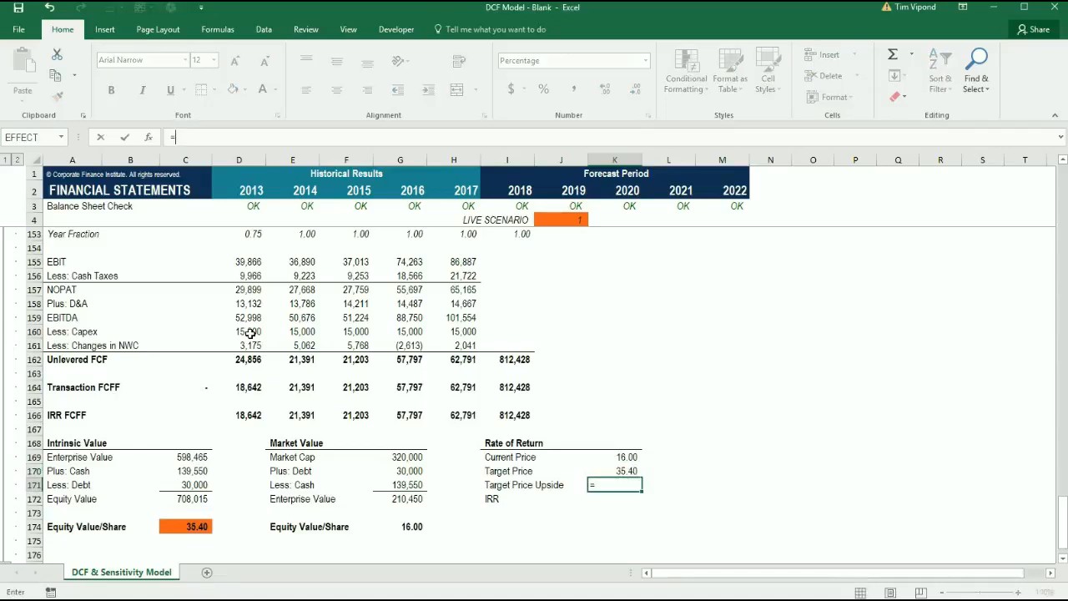
key(Up)
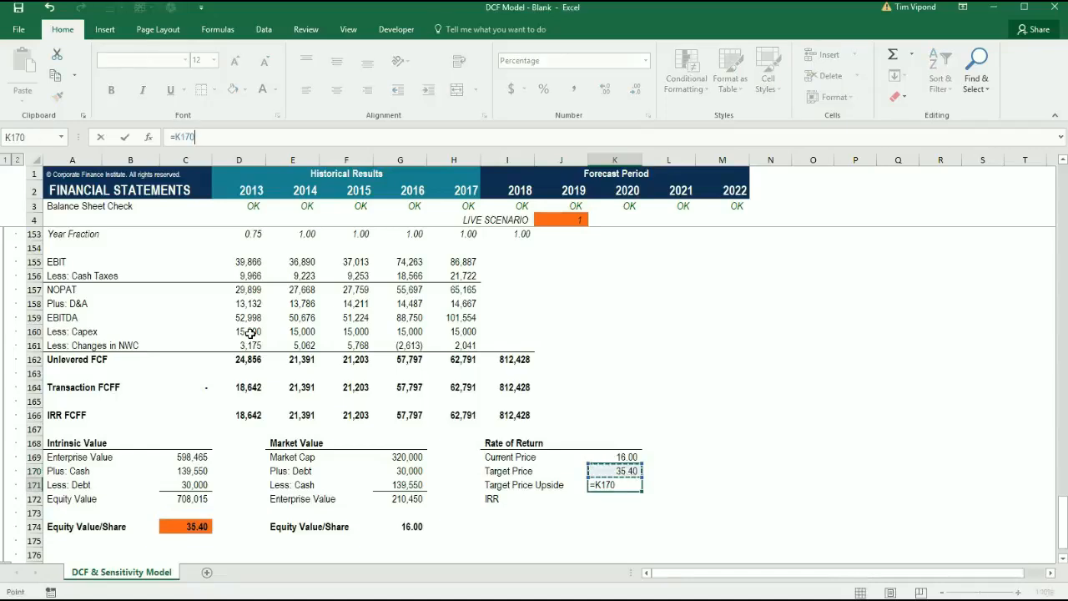
text(/)
key(Up)
key(Up)
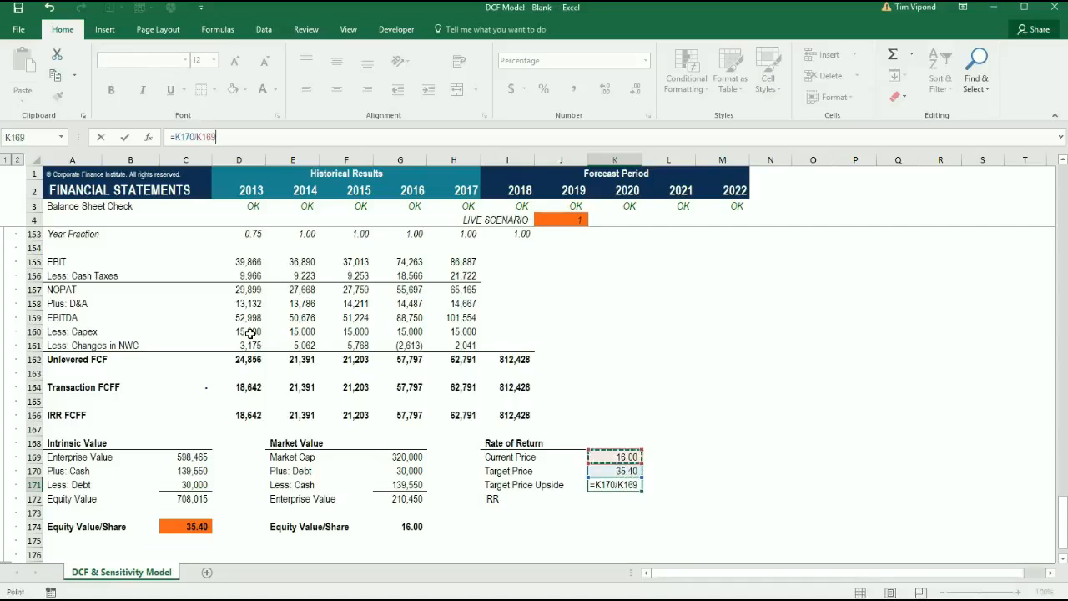
text(-1)
key(ctrl+Return)
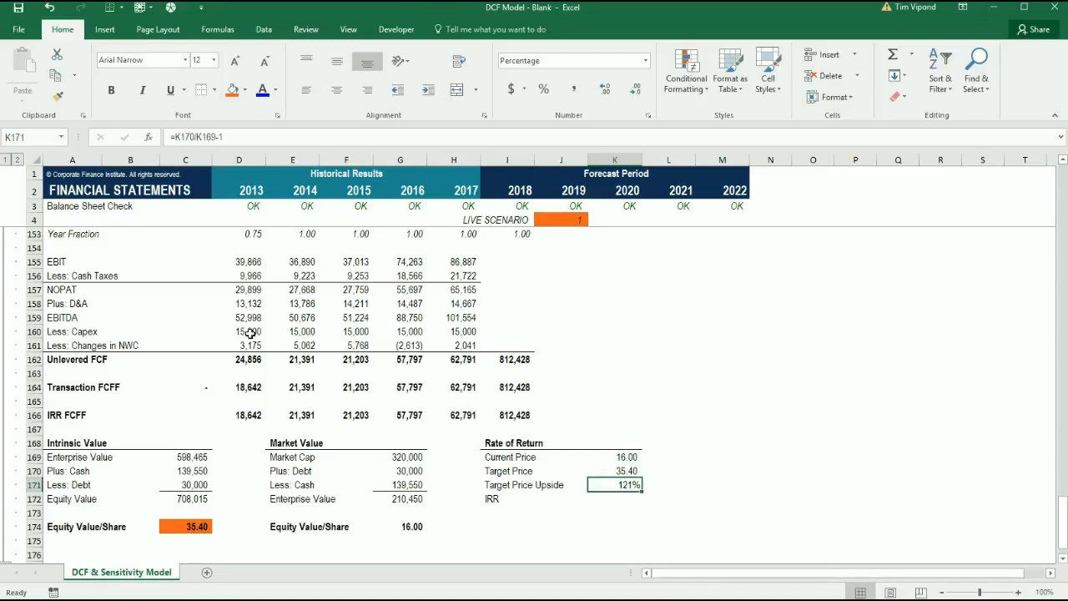
Set the Entry column's IRR FCFF in C166 to the negative of the market Enterprise Value, =-G172
key(Down)
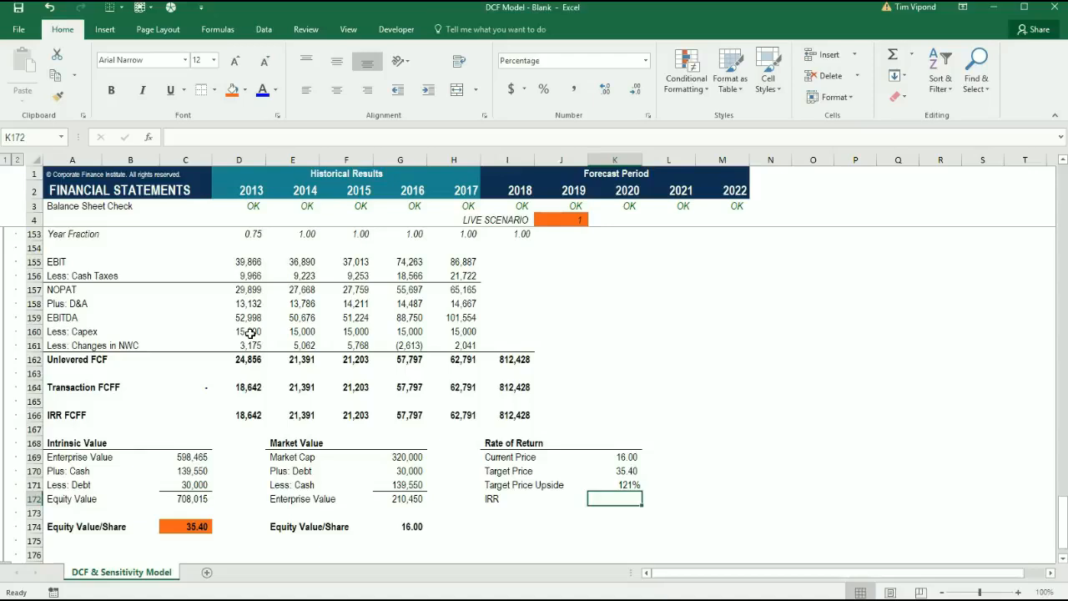
key(Left)
key(Left)
key(Left)
key(Left)
key(Left)
key(Left)
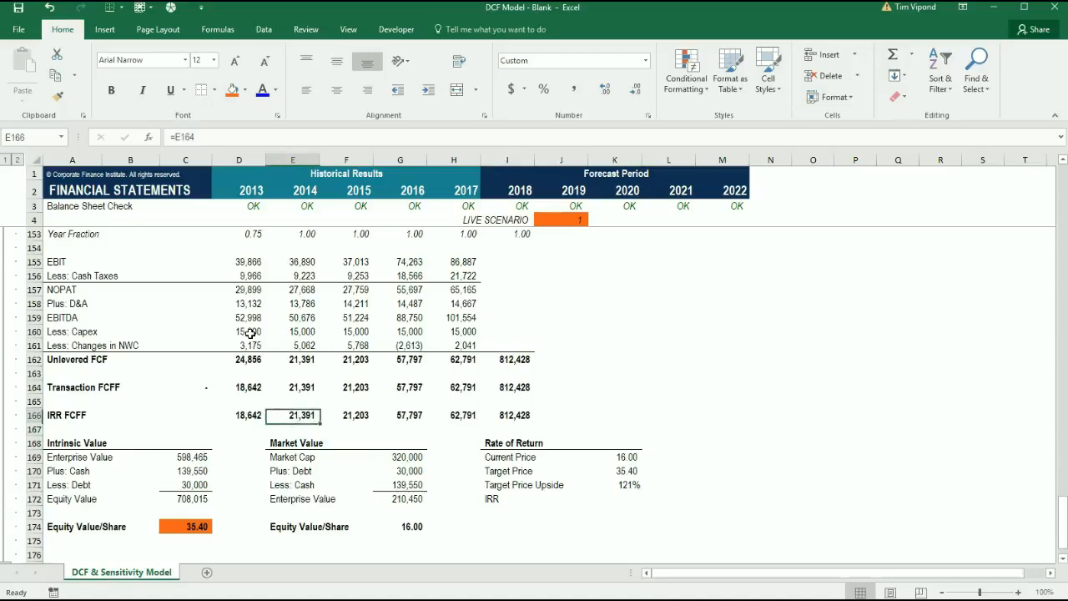
key(Up)
key(Up)
key(Up)
key(Up)
key(Up)
key(Up)
key(Left)
key(Left)
key(Left)
key(Left)
key(Right)
key(Right)
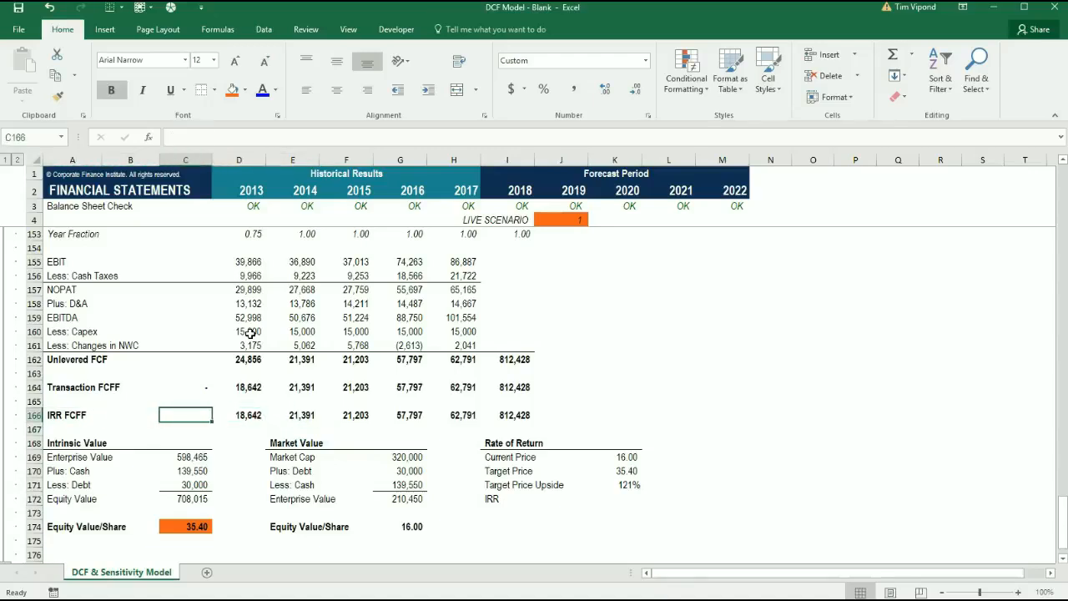
scroll(251, 333, up, 1)
drag(197, 248, 188, 456)
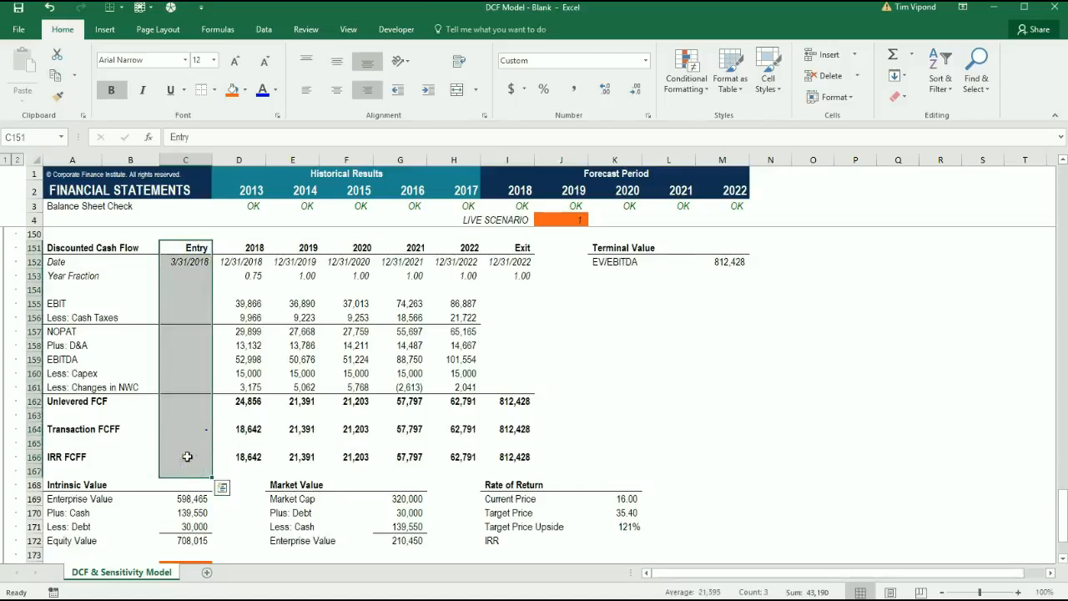
click(188, 457)
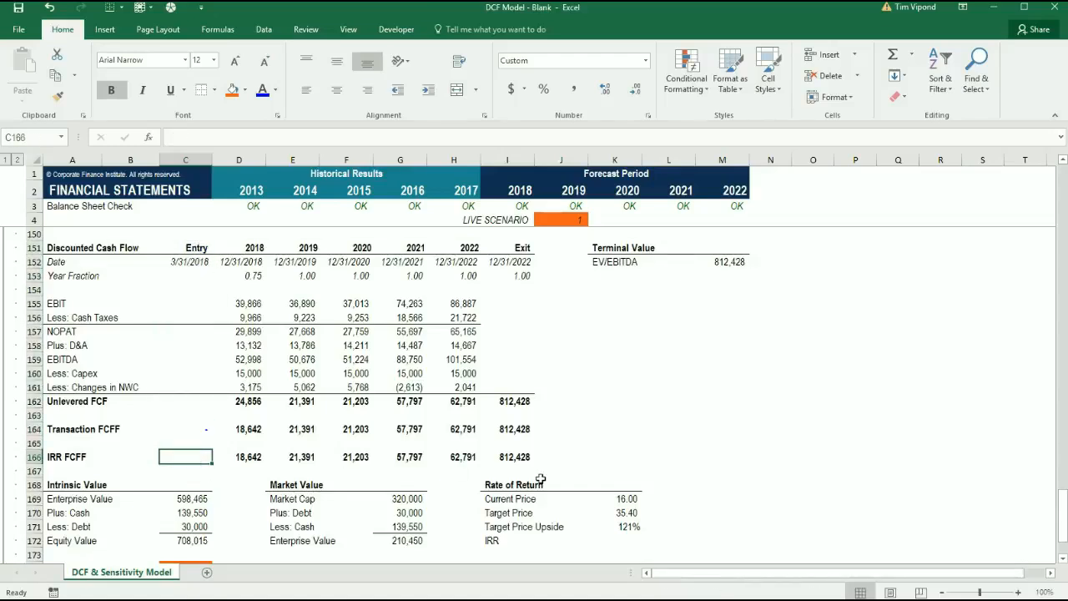
text(=-)
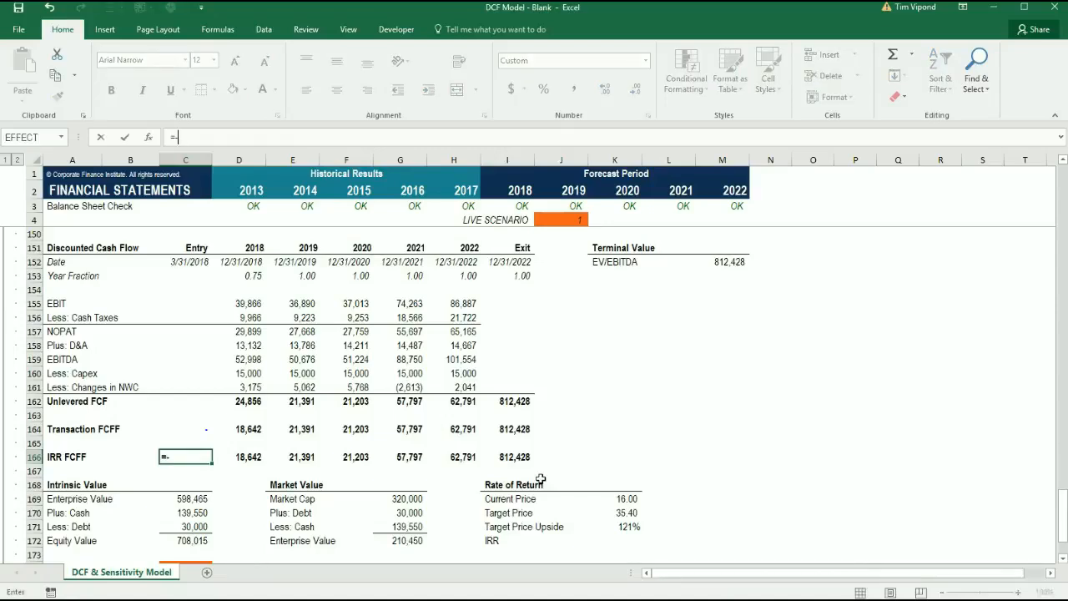
key(Down)
key(Down)
key(Right)
key(Right)
key(Right)
key(Right)
key(Down)
key(Down)
key(Down)
key(Down)
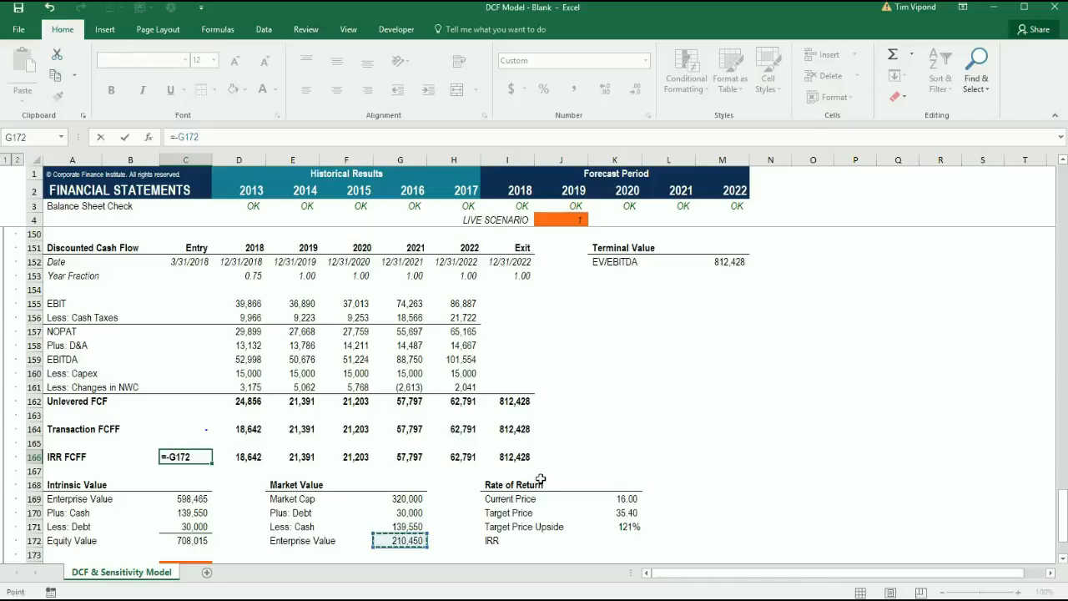
key(ctrl+Return)
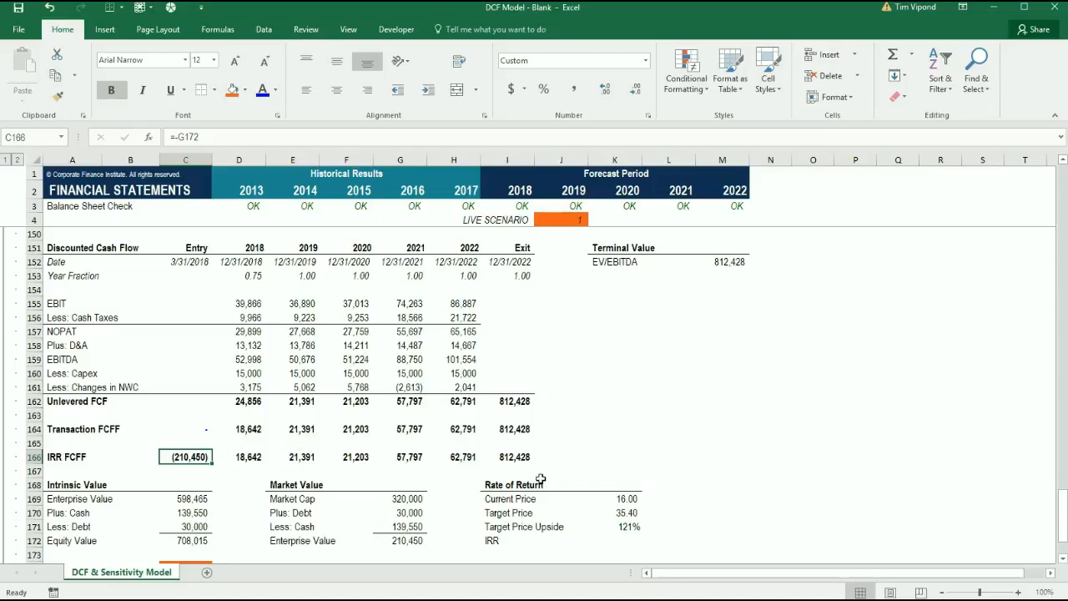
Begin an XIRR formula in K172 using the IRR FCFF row C166:I166 as the values
scroll(491, 488, down, 4)
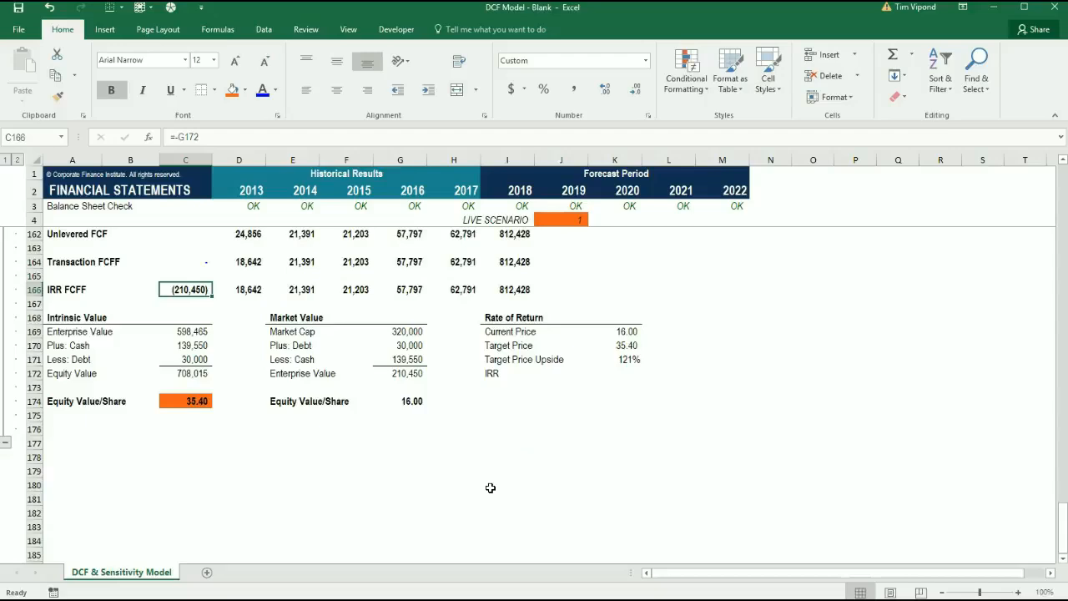
key(Down)
key(Right)
key(Down)
key(Down)
key(Down)
key(Down)
key(Right)
key(Right)
key(Right)
key(Right)
key(Right)
key(Right)
key(Right)
key(Down)
text(=)
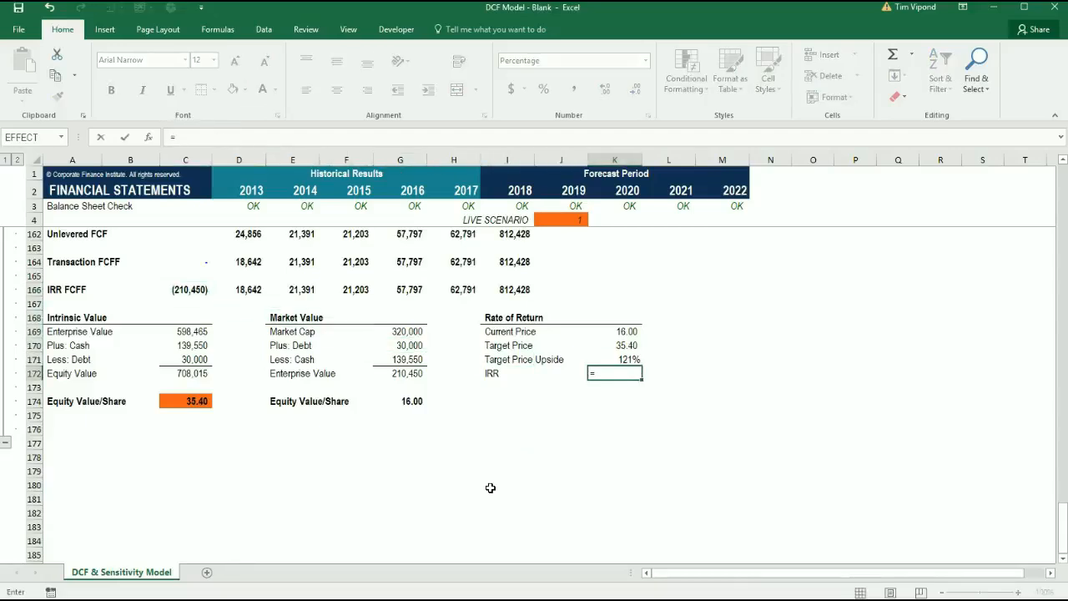
text(xi)
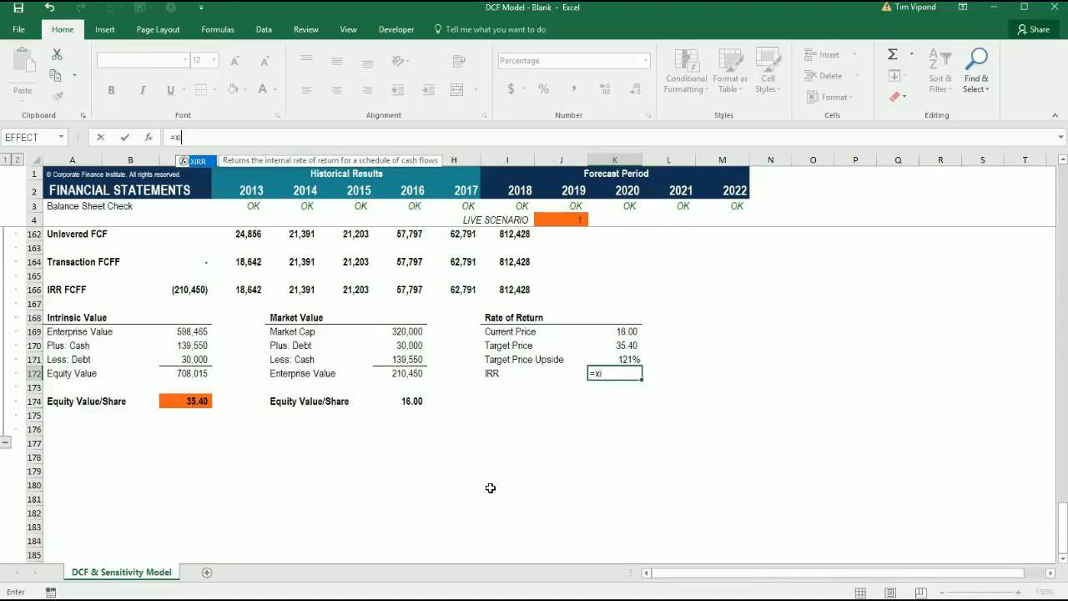
text(rr()
key(Up)
key(Up)
key(Left)
key(Left)
key(Left)
key(Up)
key(Left)
key(Left)
key(Up)
key(Up)
key(Left)
key(Left)
key(Up)
key(Left)
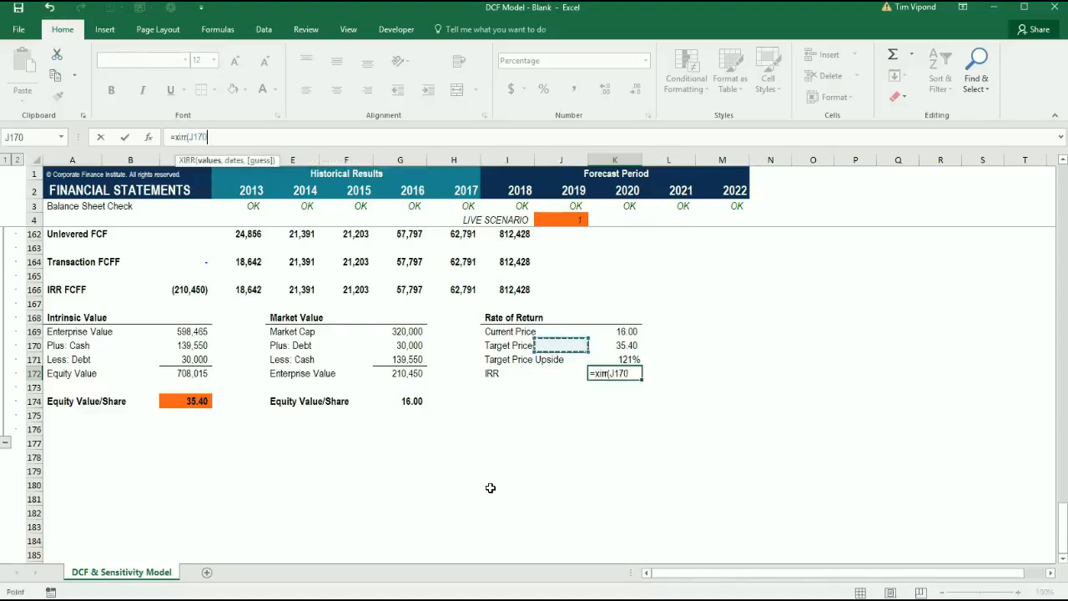
key(shift+Right)
key(shift+Right)
key(shift+Right)
key(shift+Right)
key(shift+Right)
key(shift+Right)
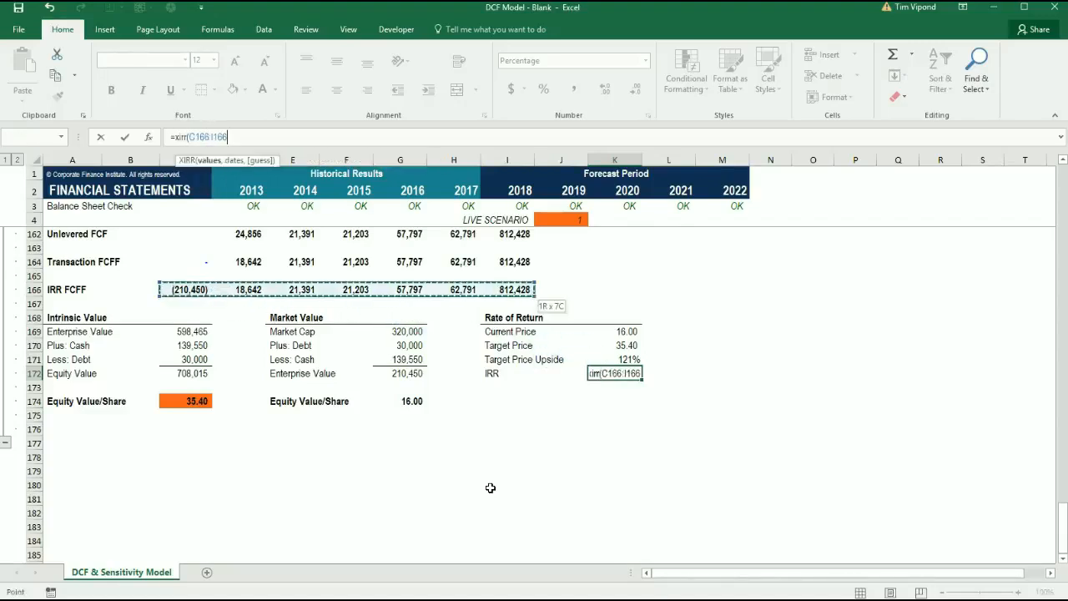
Complete the IRR formula in K172 with the Date row C152:I152 as the XIRR dates
text(,)
key(Up)
key(Left)
key(Up)
key(Left)
key(Up)
key(Up)
key(Left)
key(Left)
key(Left)
key(Up)
key(Up)
key(Left)
key(Left)
key(Left)
key(Left)
key(Up)
key(Right)
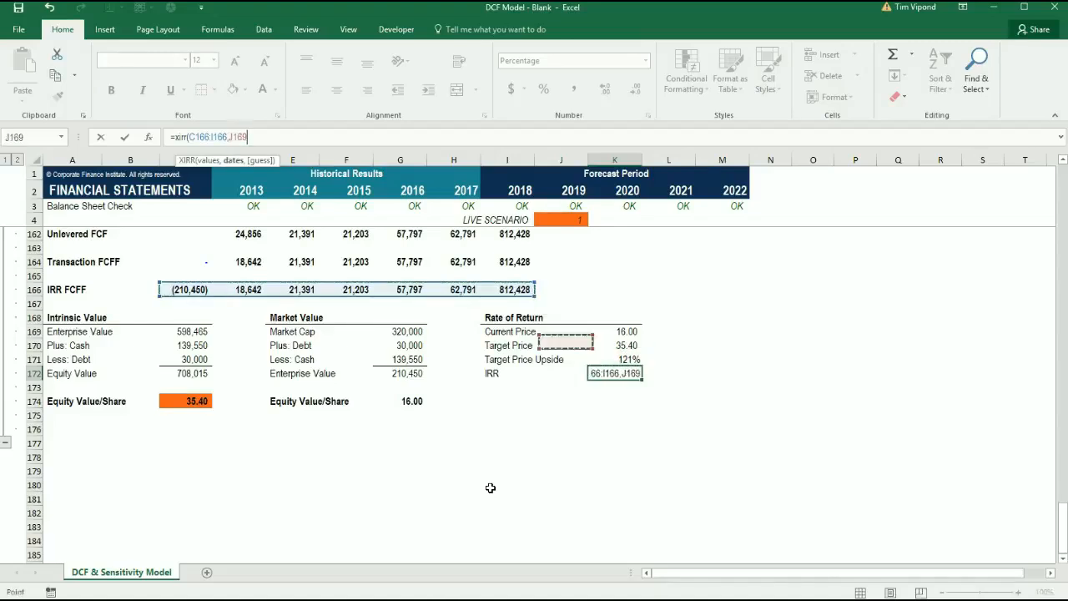
key(Up)
key(Up)
key(Up)
key(Up)
key(Up)
key(Up)
key(Up)
key(Up)
key(Up)
key(Up)
key(Up)
key(Up)
key(Up)
key(Up)
key(Up)
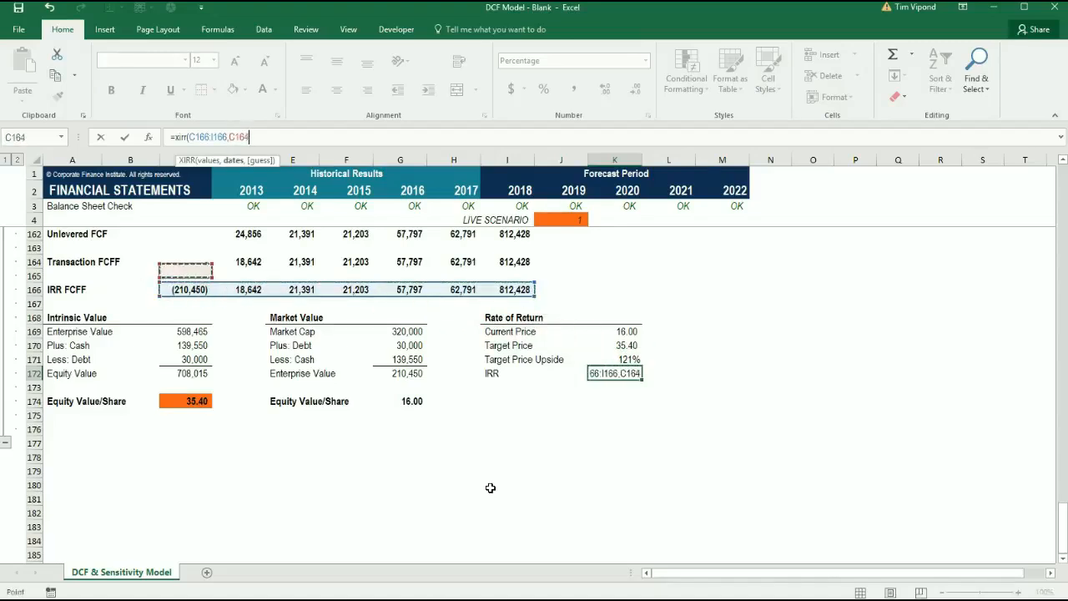
key(ctrl+shift+Right)
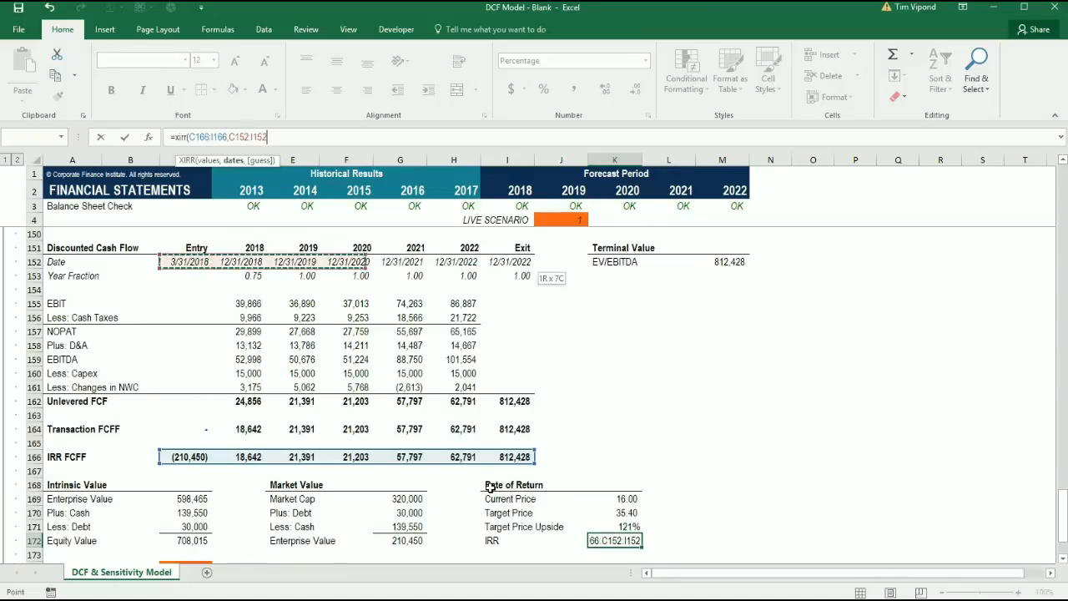
text())
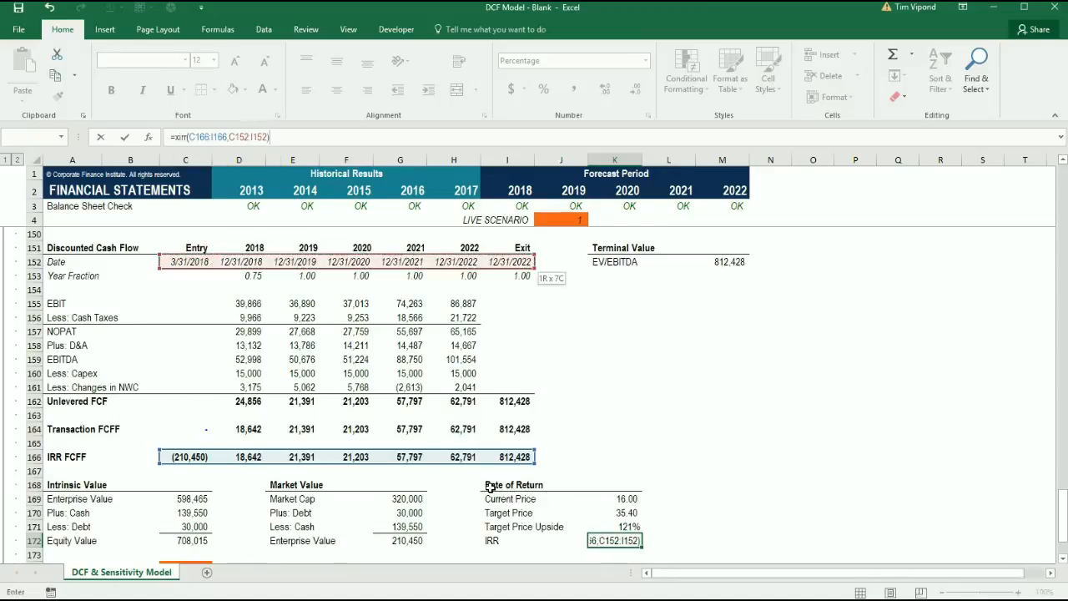
key(ctrl+Return)
Examine the market and intrinsic Equity Value/Share figures in row 174 and compare them with the Rate of Return results
key(Down)
key(Down)
key(Down)
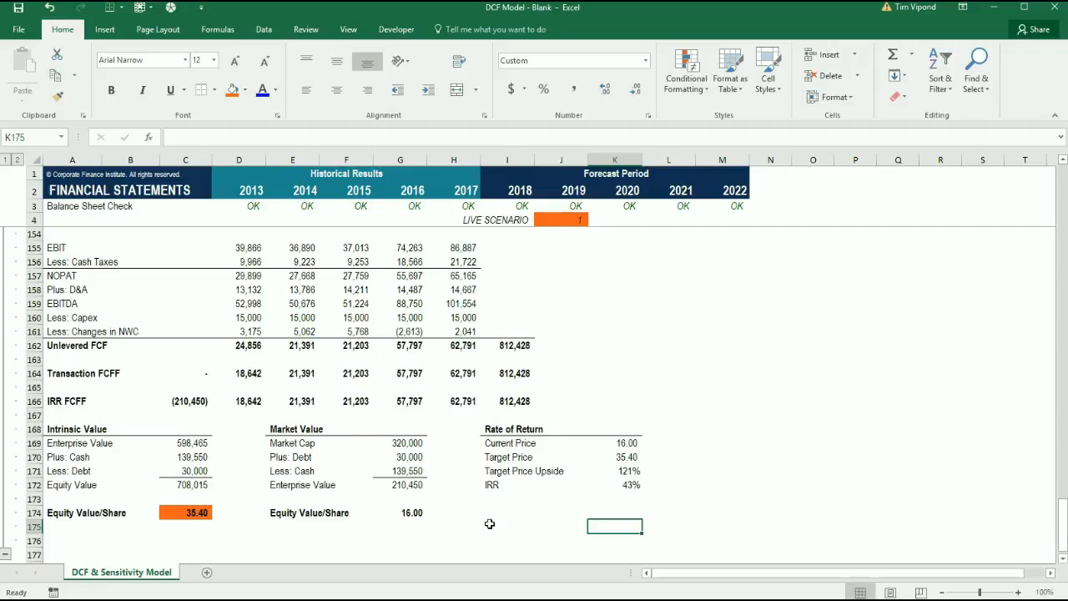
key(Left)
key(Left)
key(Left)
key(Left)
key(Up)
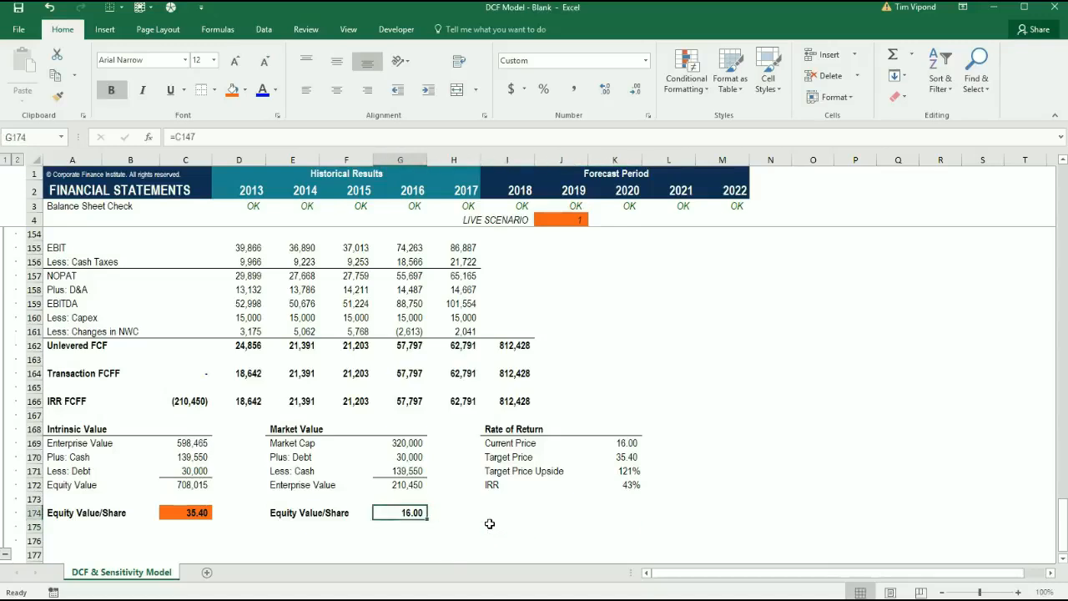
key(Left)
key(Left)
key(Left)
key(Left)
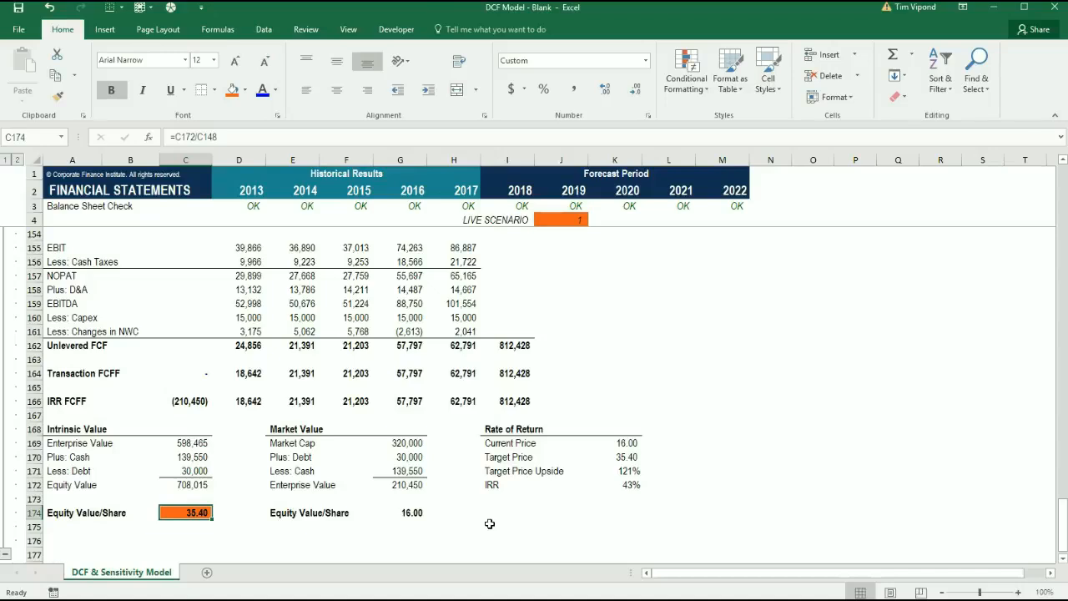
key(Right)
key(Right)
key(Right)
key(Right)
key(Right)
key(Up)
key(Up)
key(Right)
key(Up)
key(Right)
key(Right)
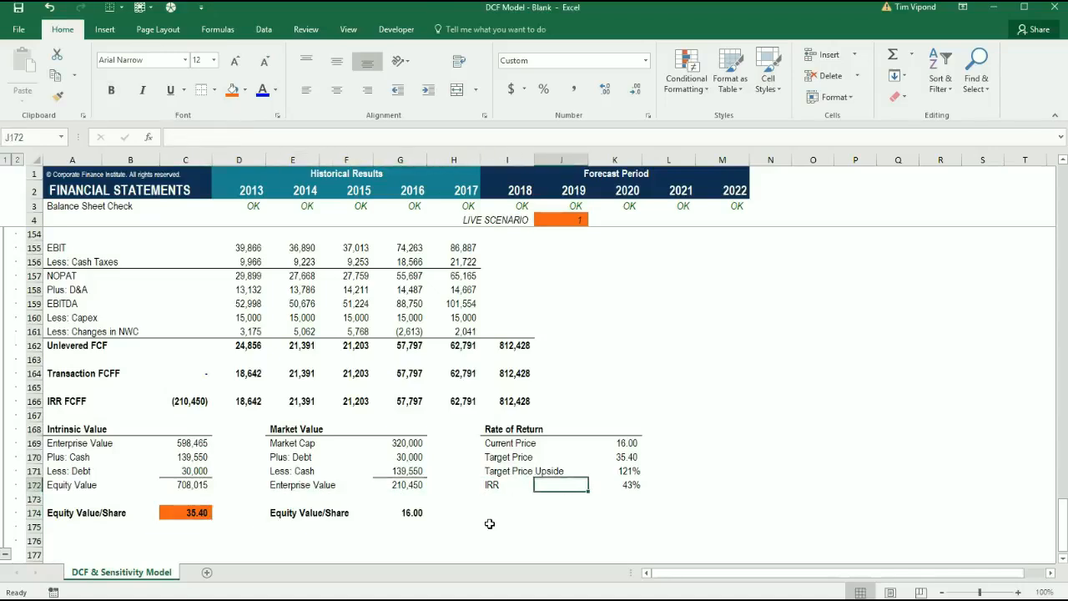
key(Down)
key(Down)
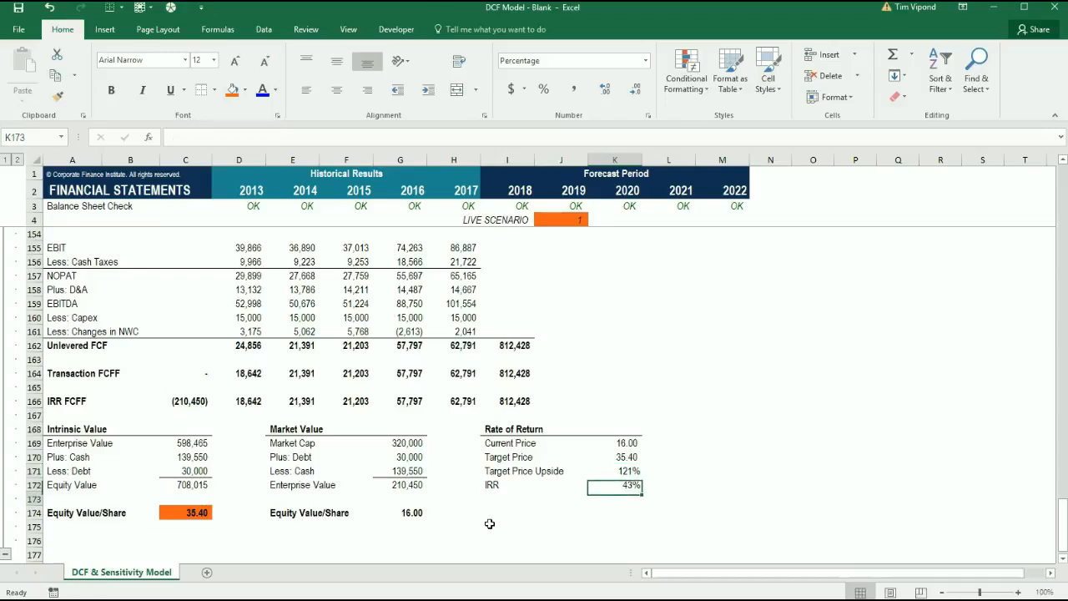